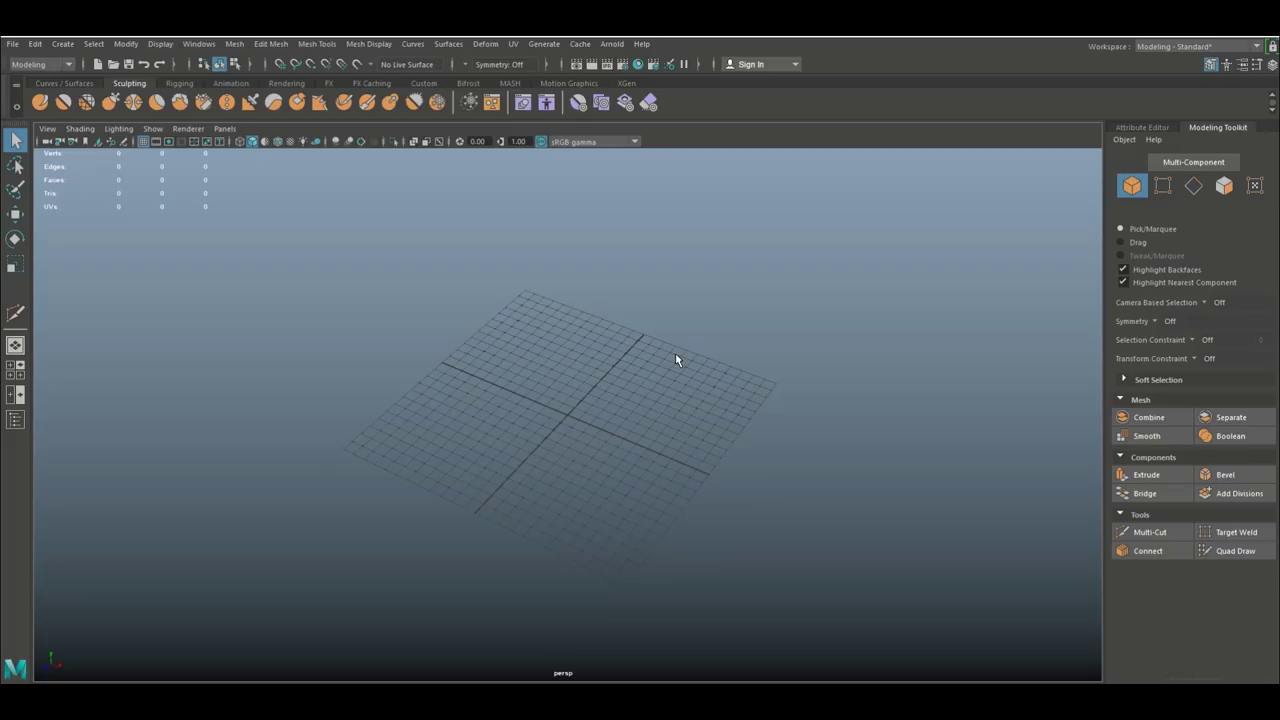
- Create a polygon plane and set its width and height subdivisions to 3
right_click_drag(502, 413, 441, 389, "shift")
key("f")
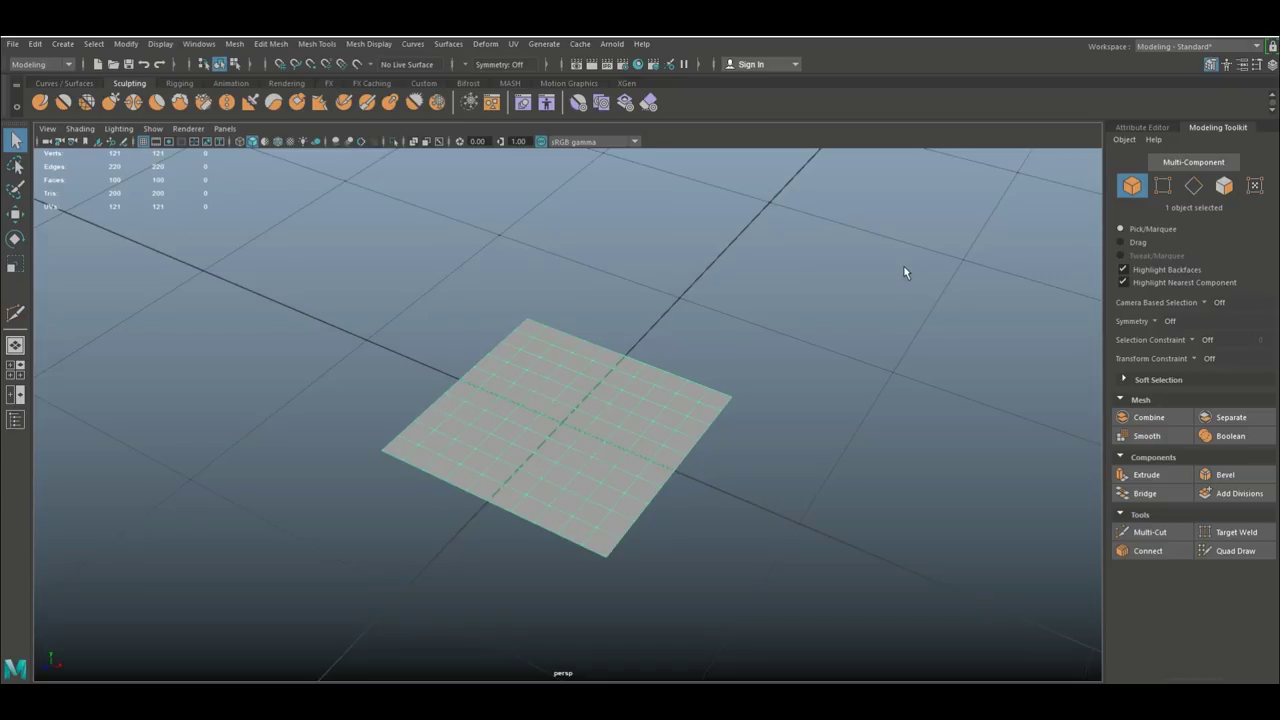
key("ctrl+a")
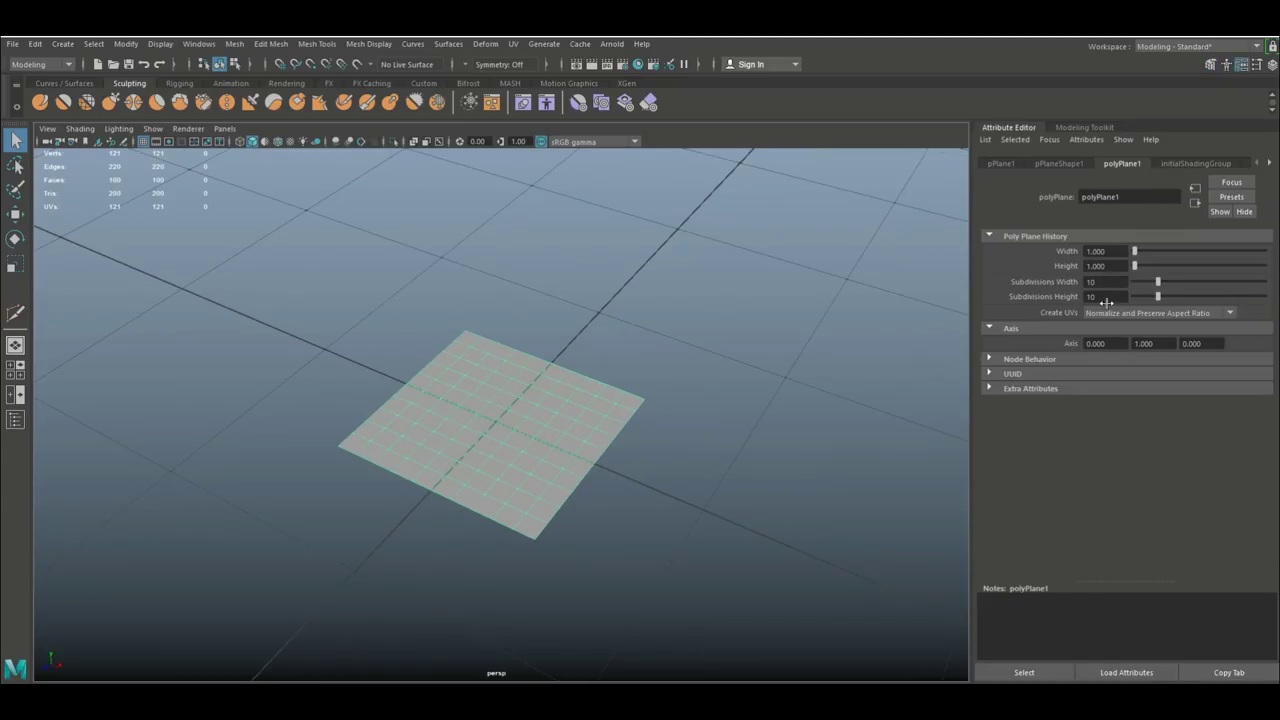
left_click(1113, 281)
type("3")
key("Tab")
type("3")
key("shift+Tab")
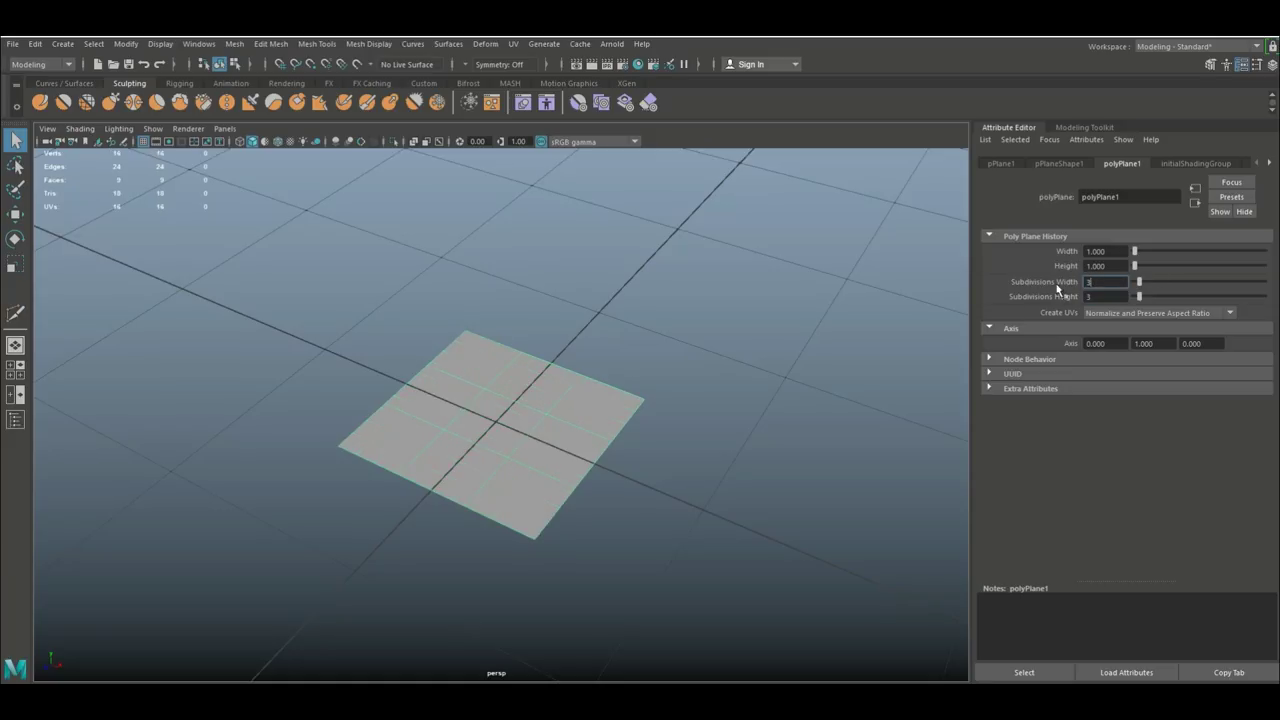
scroll(381, 414, "up", 5)
- Select the plane's centre face in Face mode
right_click_drag(468, 398, 466, 376)
left_click(412, 427)
scroll(320, 461, "down", 3)
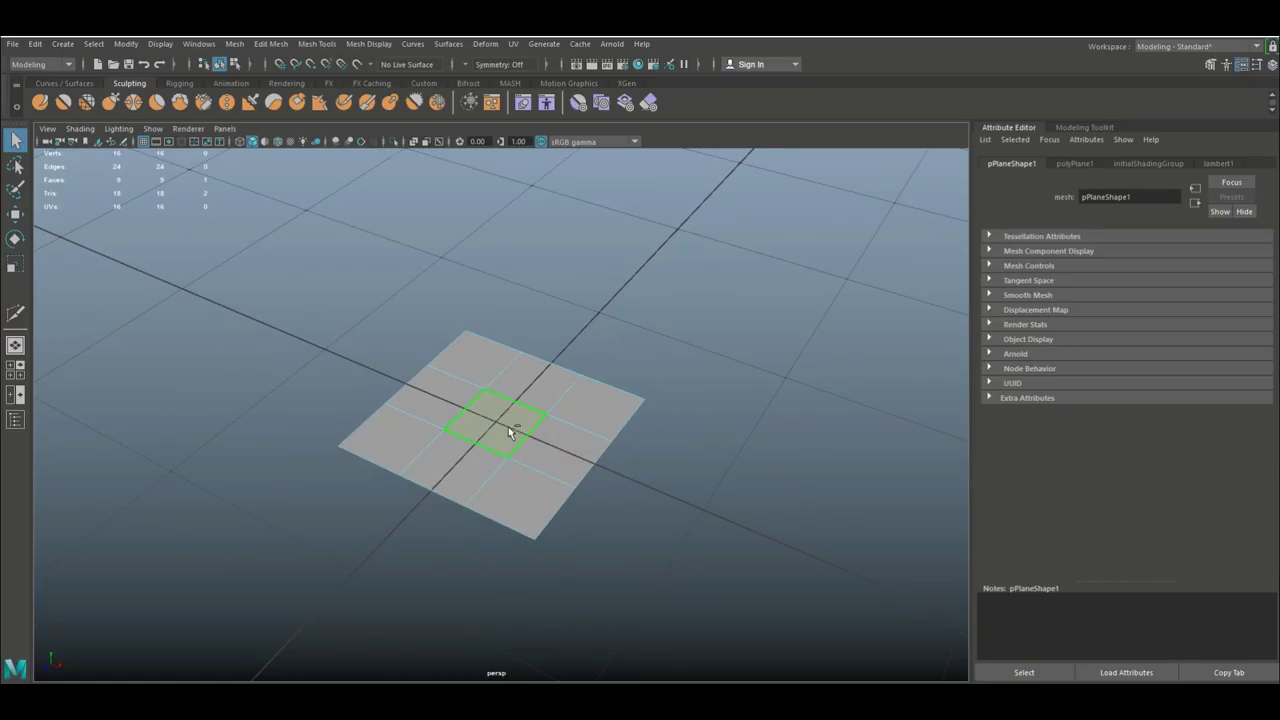
- Circularize the centre face with Normal Offset 0 and Radial Offset -0.1
right_click_drag(507, 413, 483, 518, "shift")
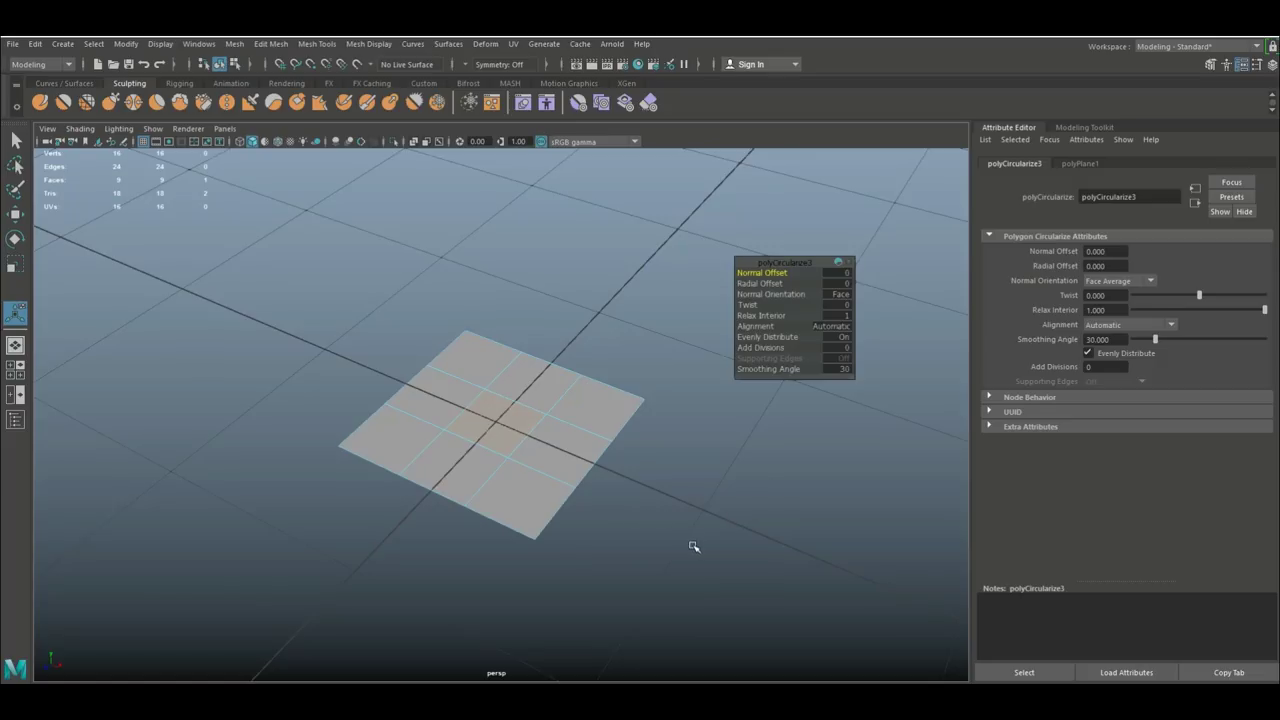
left_click_drag(694, 547, 708, 580, "alt")
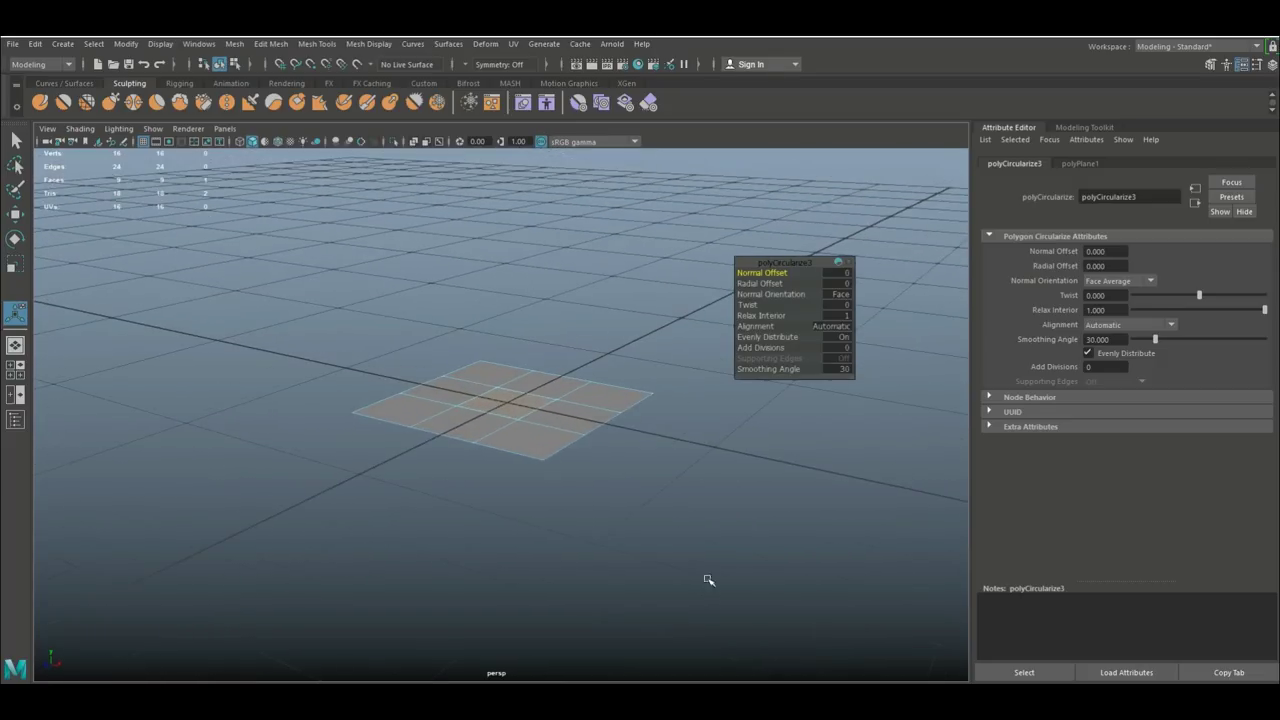
scroll(680, 549, "up", 3)
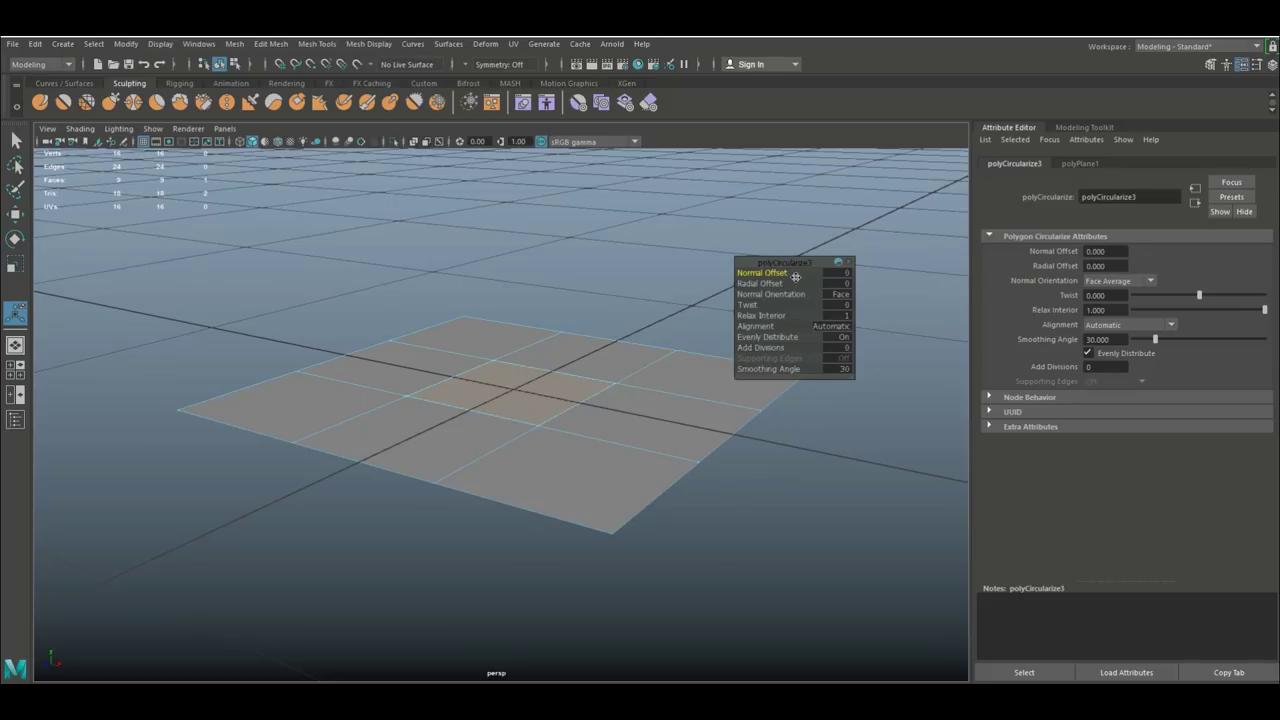
left_click_drag(766, 272, 767, 272)
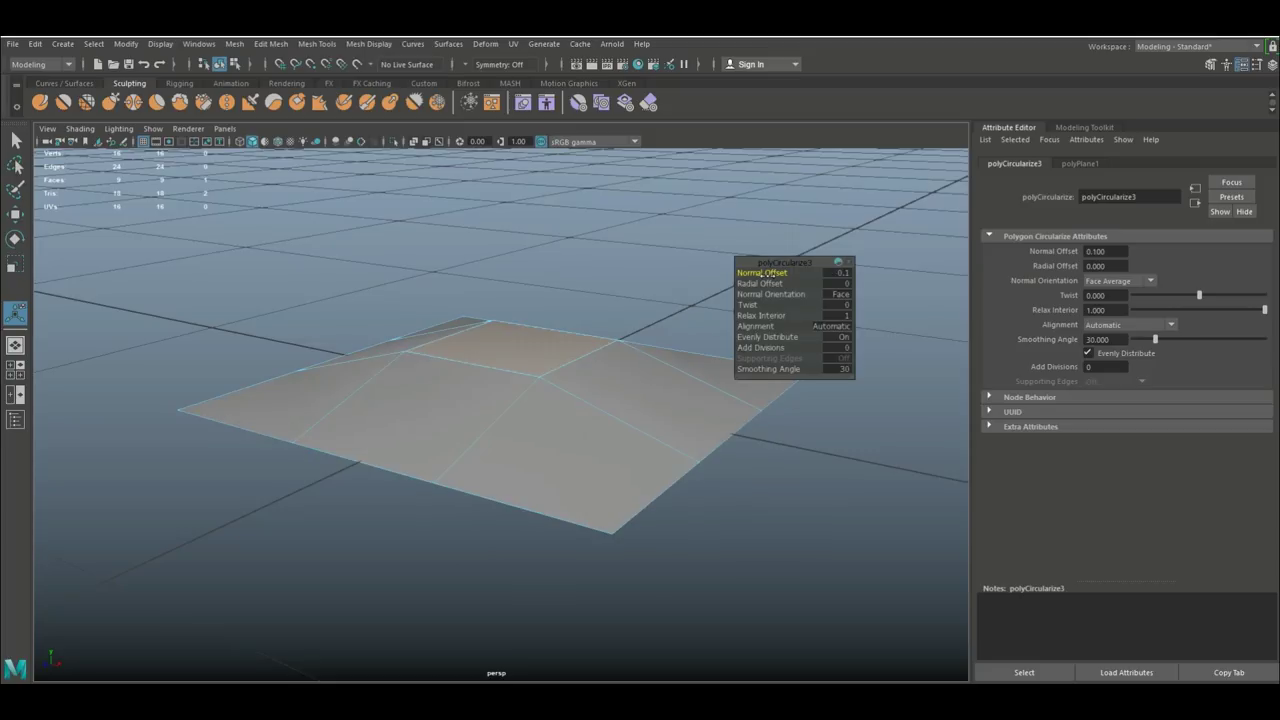
left_click(838, 275)
key("Return")
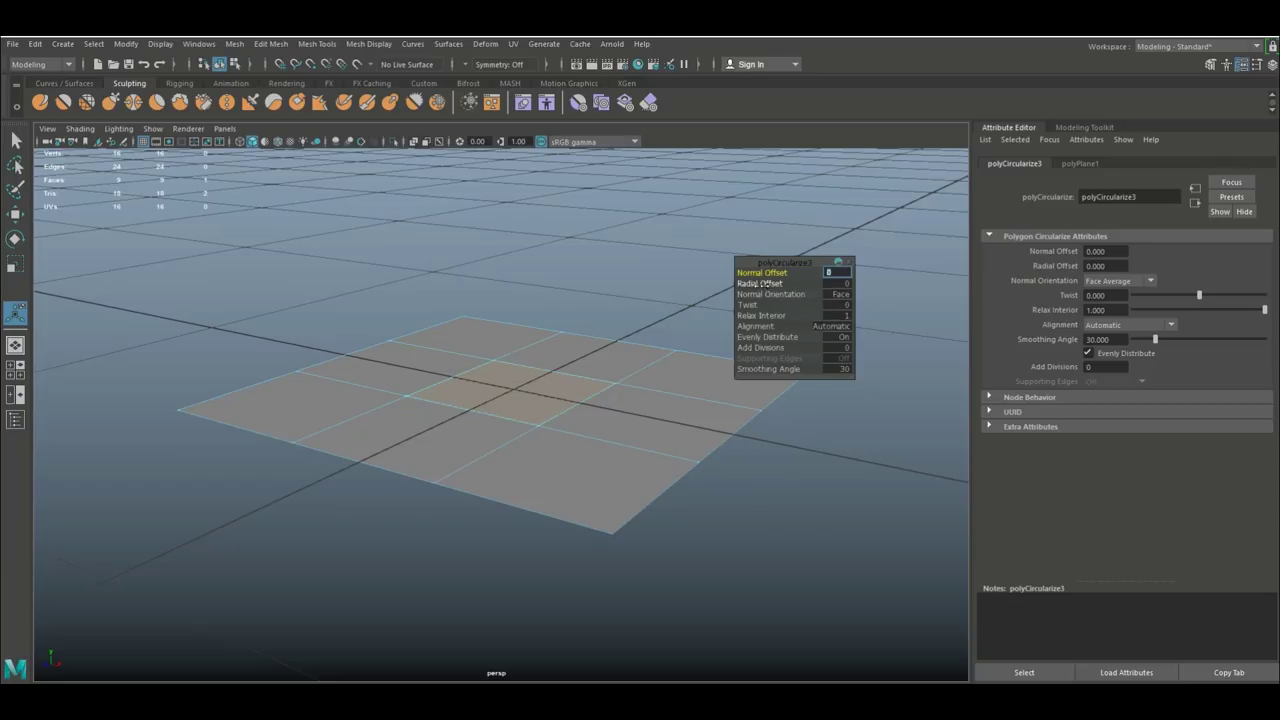
left_click_drag(760, 284, 760, 284)
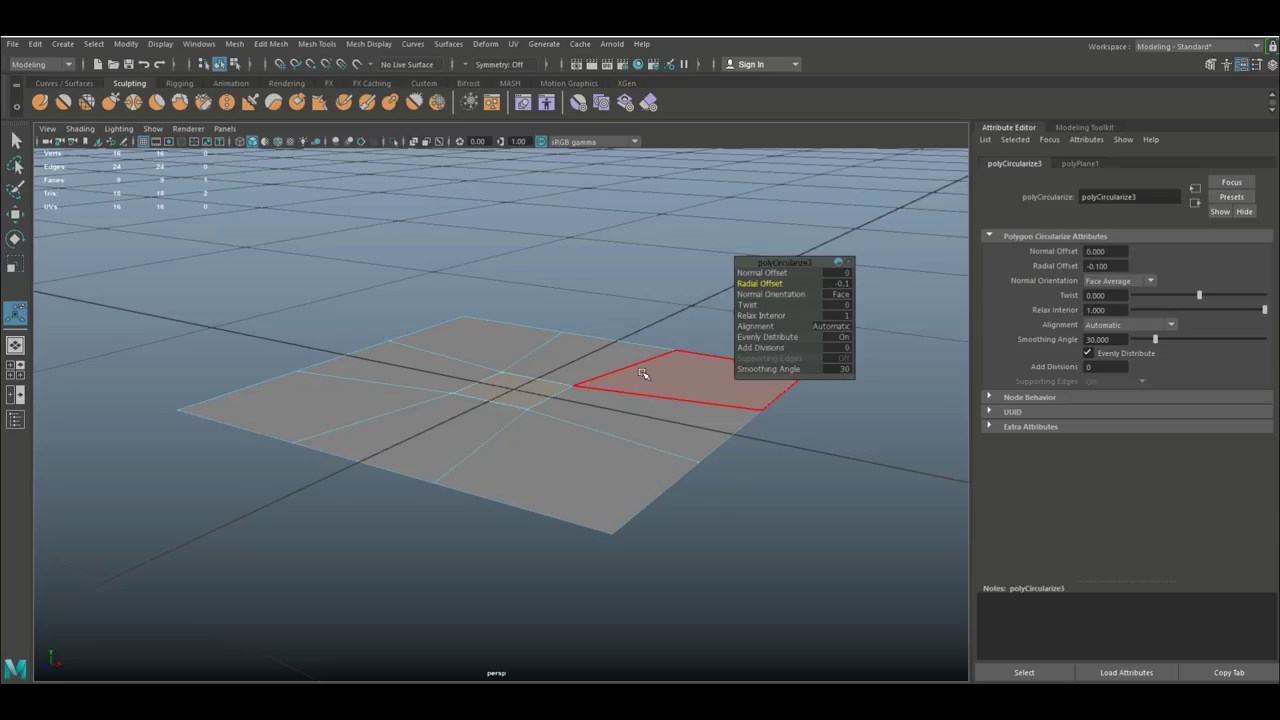
- Set the circularize Twist back to 0
mouse_move(688, 418)
left_mouse_down("alt")
mouse_move(674, 443)
mouse_move(689, 432)
left_mouse_up("alt")
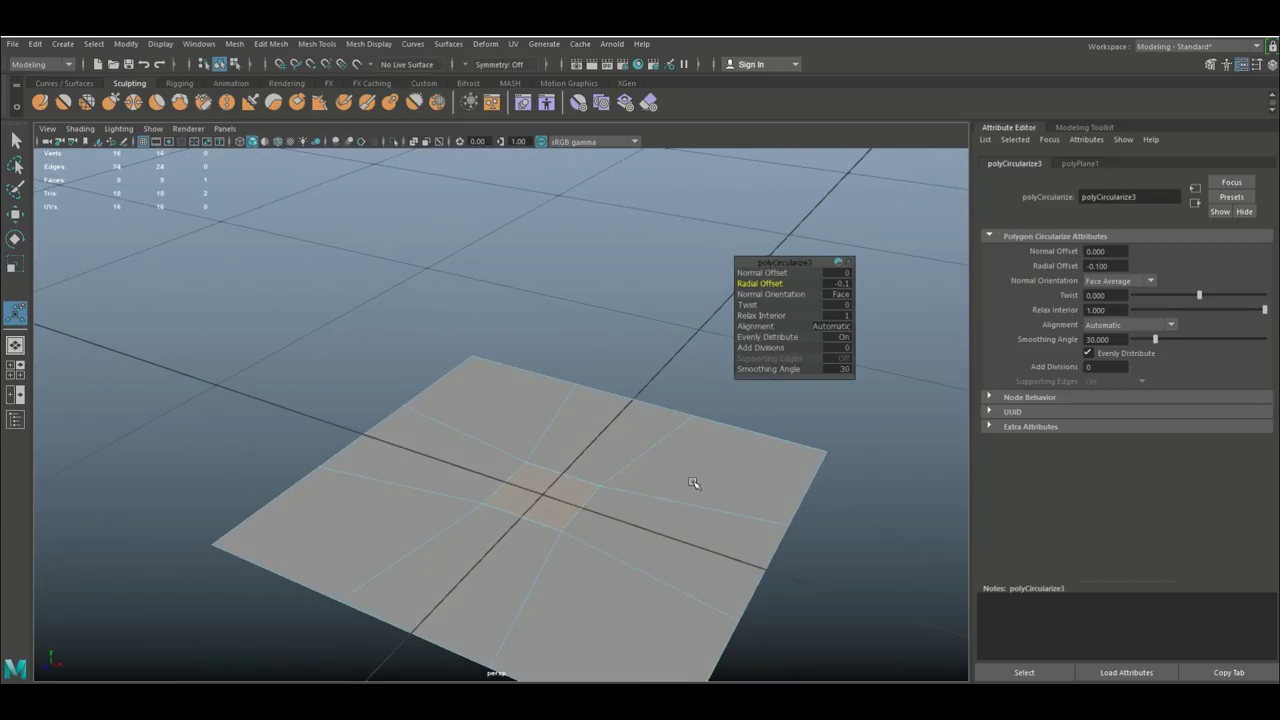
middle_click_drag(694, 486, 634, 437, "alt")
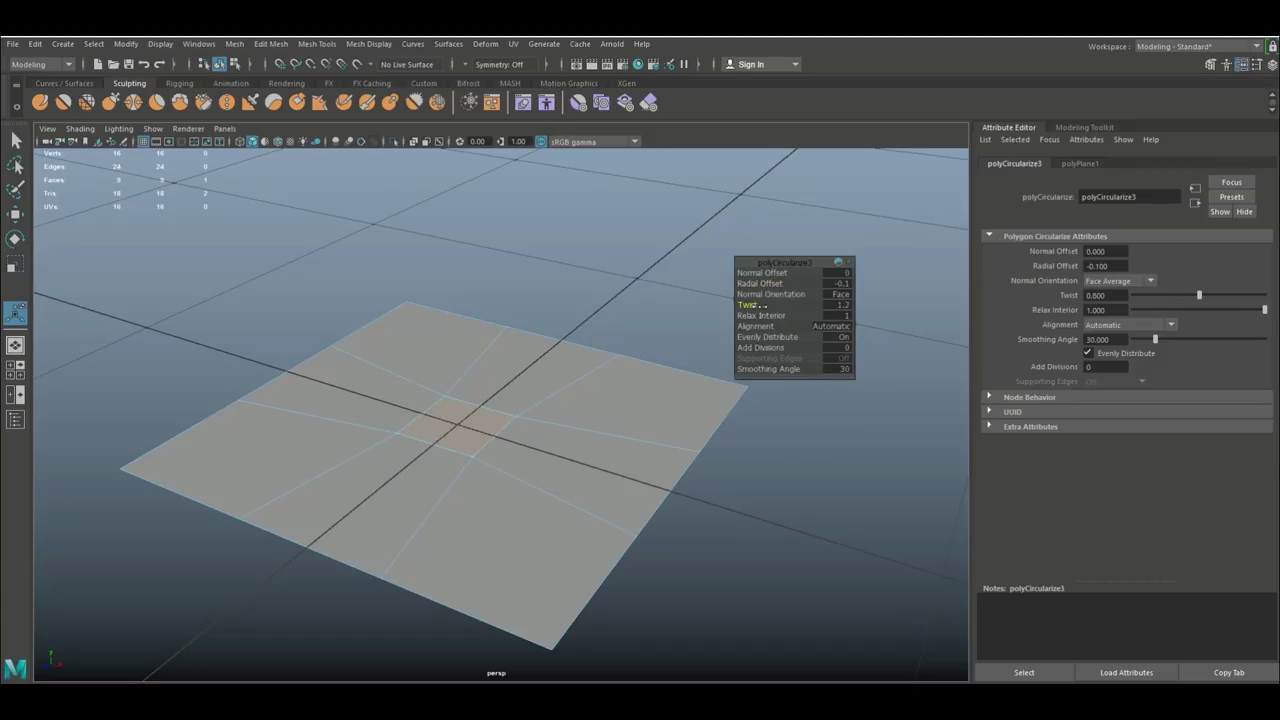
left_click_drag(843, 302, 1152, 281)
left_click_drag(1230, 277, 754, 400)
left_click(836, 305)
- Set the polyCircularize Add Divisions to 1 so the centre becomes an octagon
left_click(764, 348)
middle_click_drag(764, 348, 766, 348)
scroll(443, 460, "up", 5)
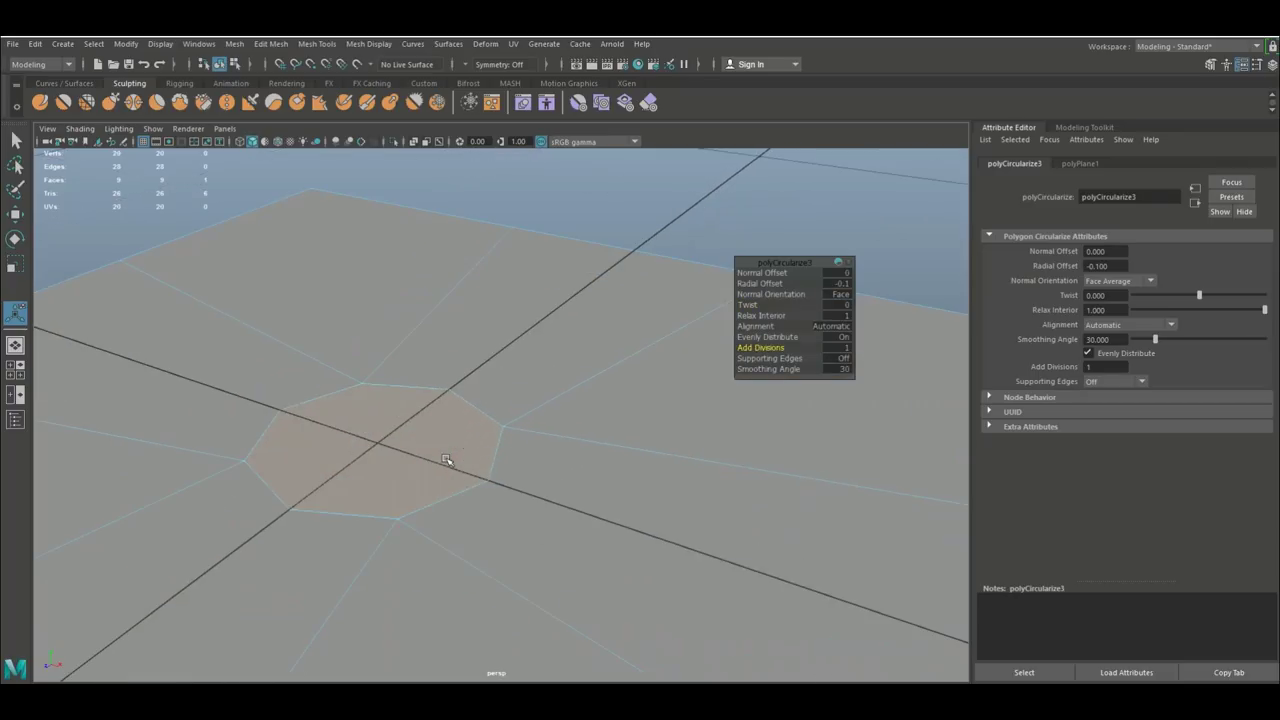
middle_click_drag(764, 349, 793, 347)
middle_click_drag(772, 347, 748, 359)
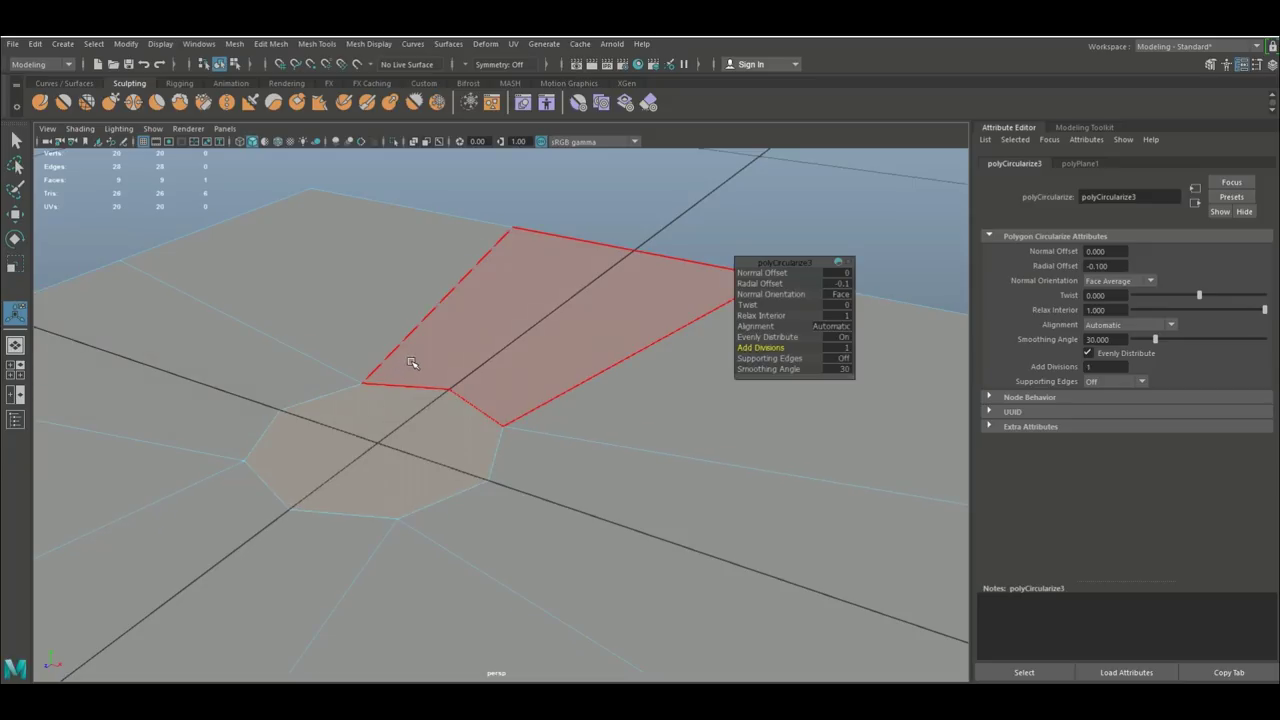
scroll(390, 510, "down", 5)
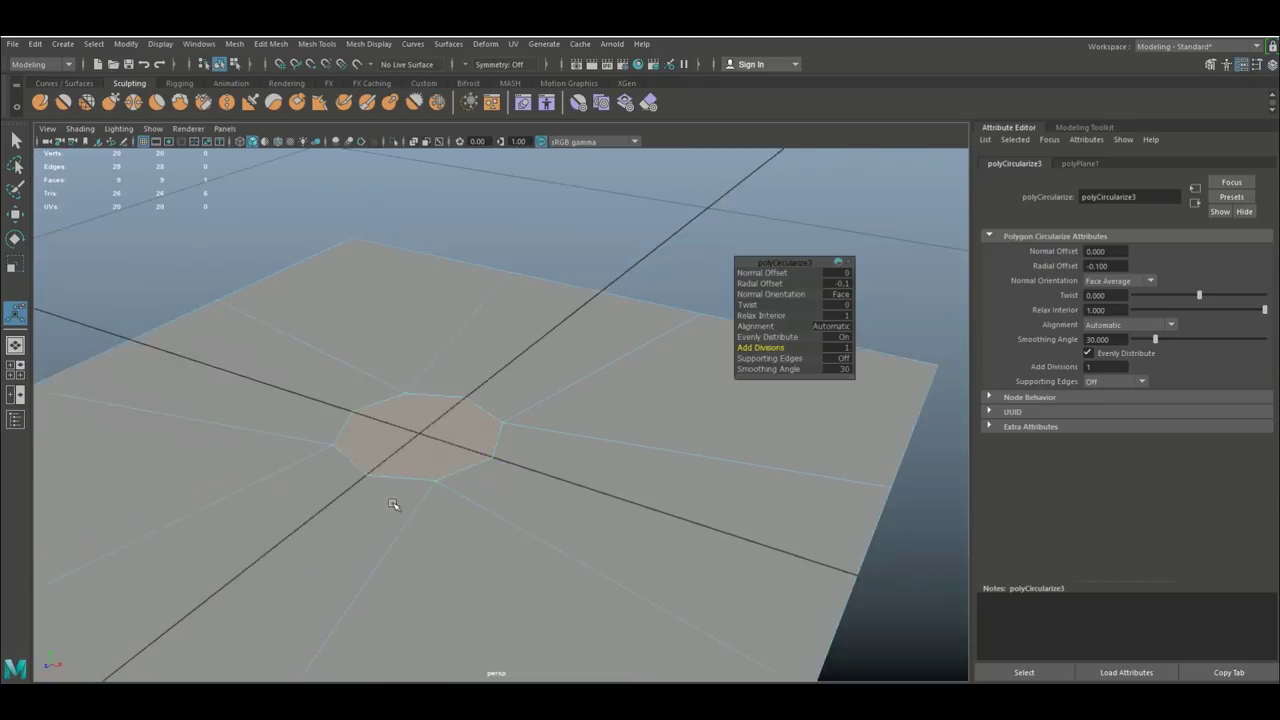
left_click_drag(422, 503, 290, 480, "alt")
- Maximize the top view on the plane, move the circularize editor aside, and show the Modeling Toolkit
left_click(17, 371)
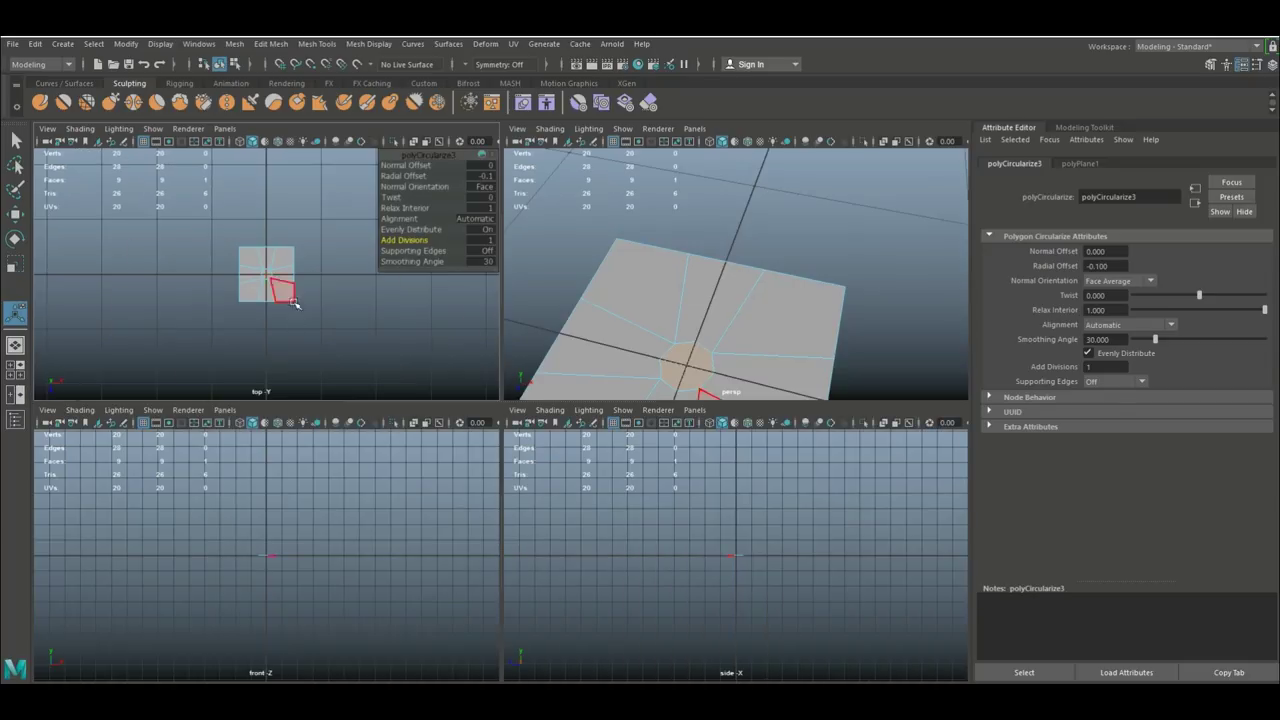
key("space")
scroll(651, 514, "up", 4)
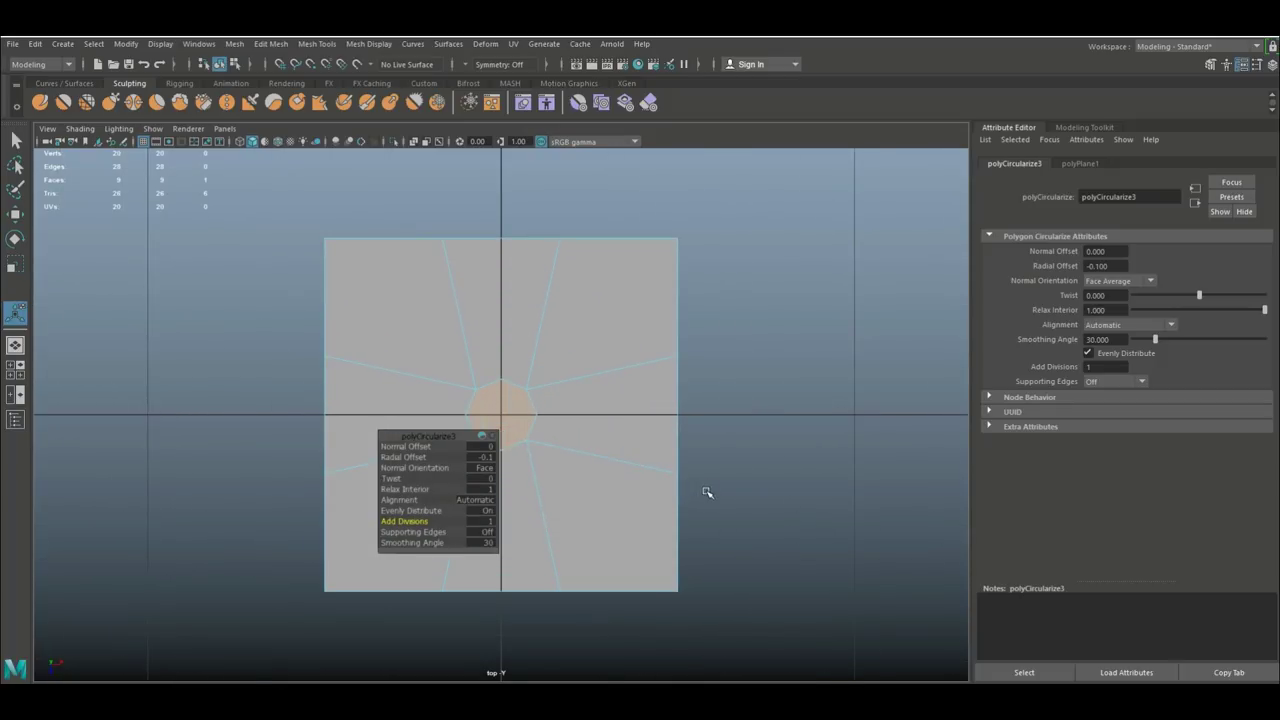
middle_click_drag(706, 491, 674, 460, "alt")
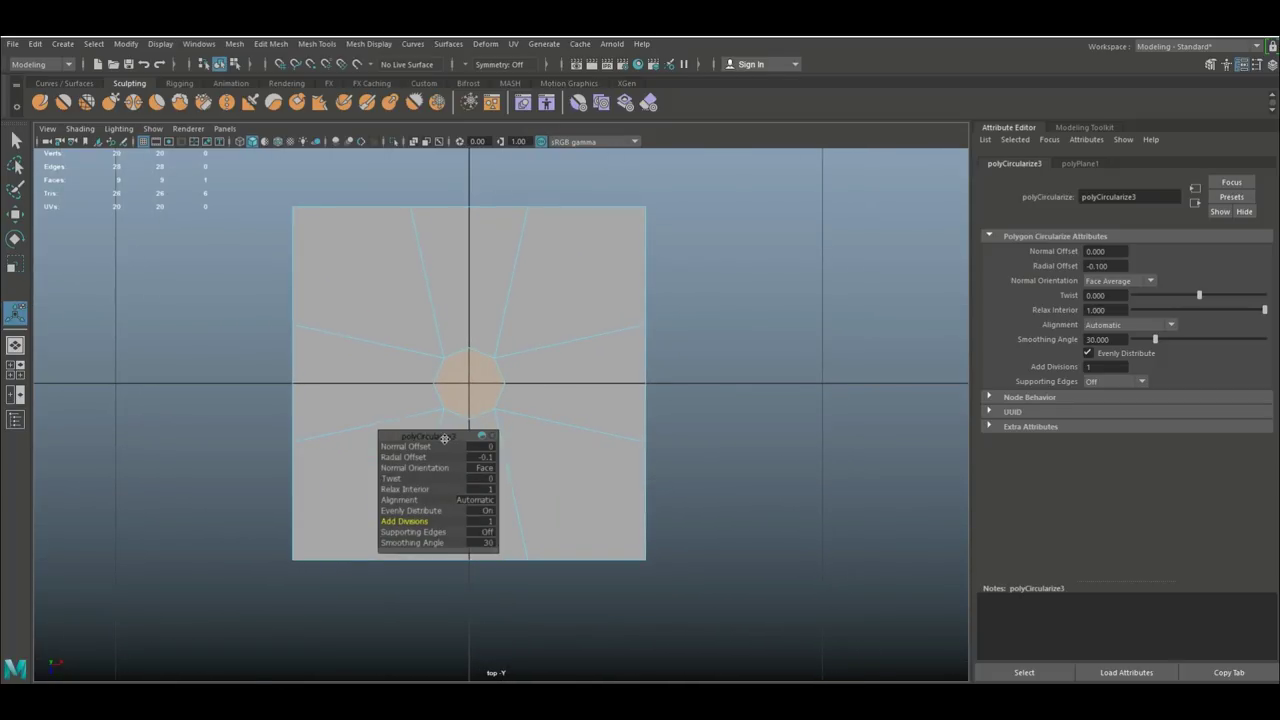
left_click_drag(418, 436, 800, 330)
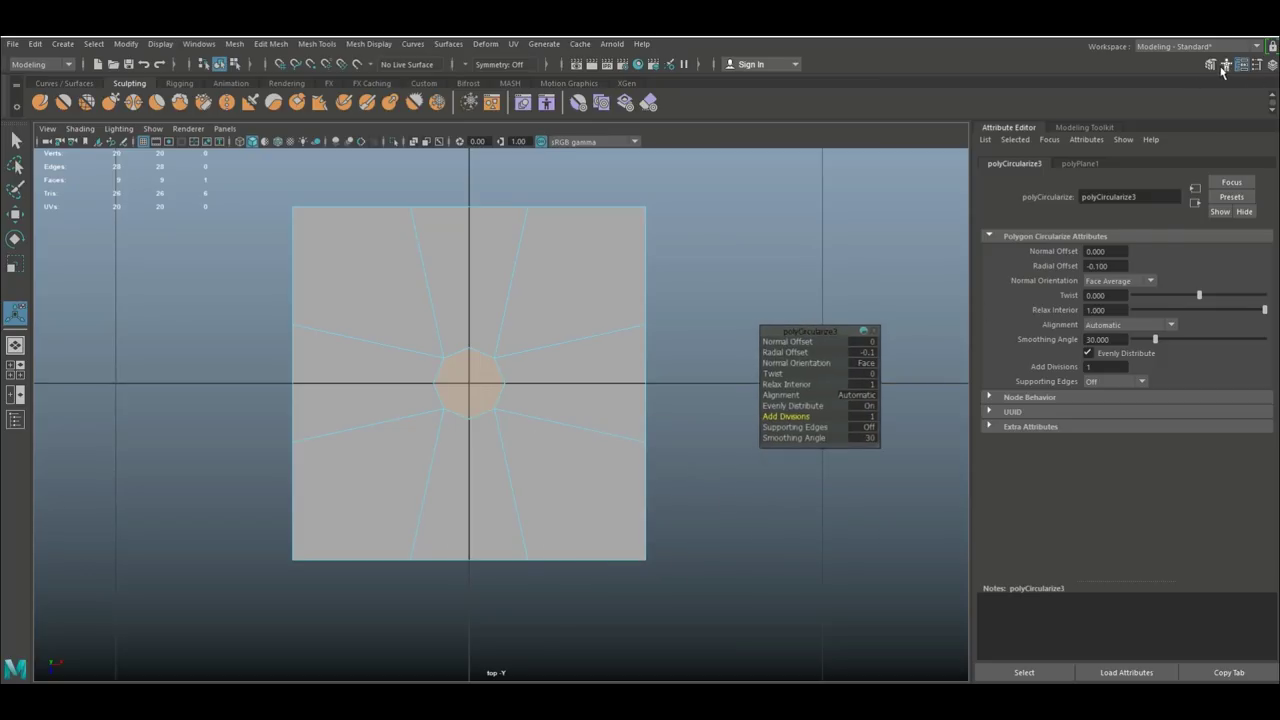
left_click(1211, 64)
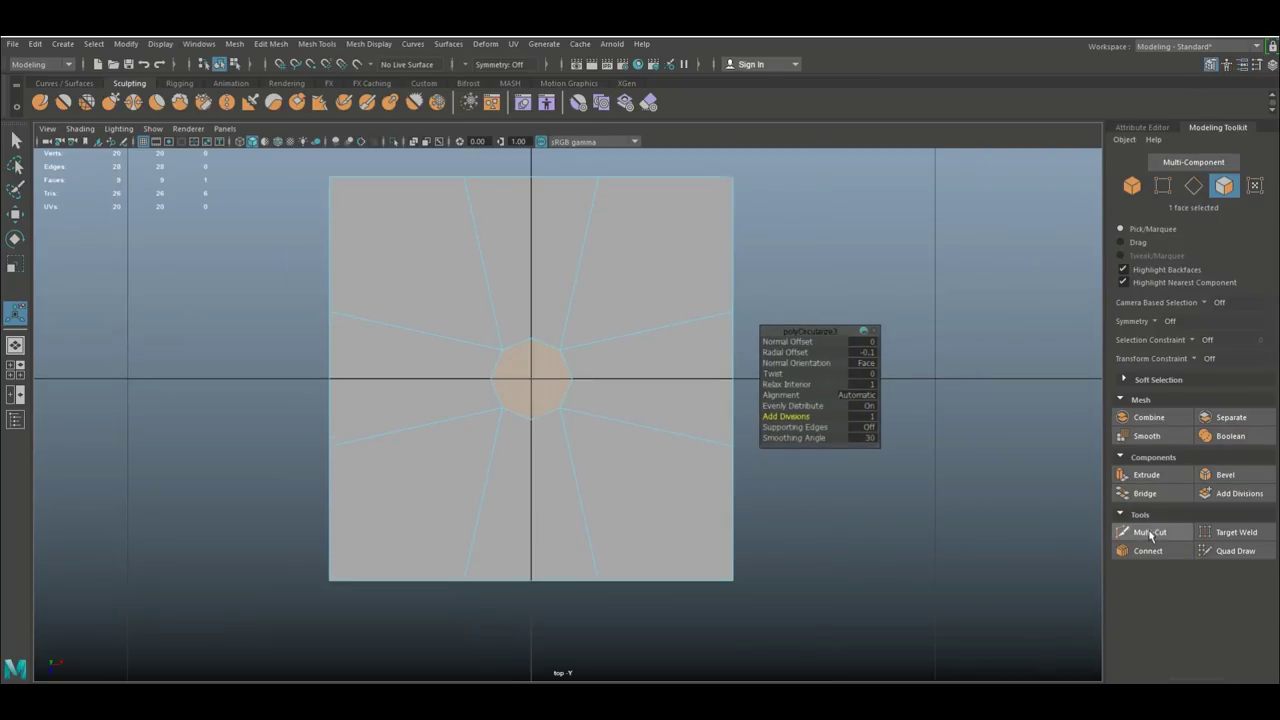
- Multi-Cut edges from the octagon to the plane's top, right and bottom borders
left_click(1150, 532)
left_click(532, 342)
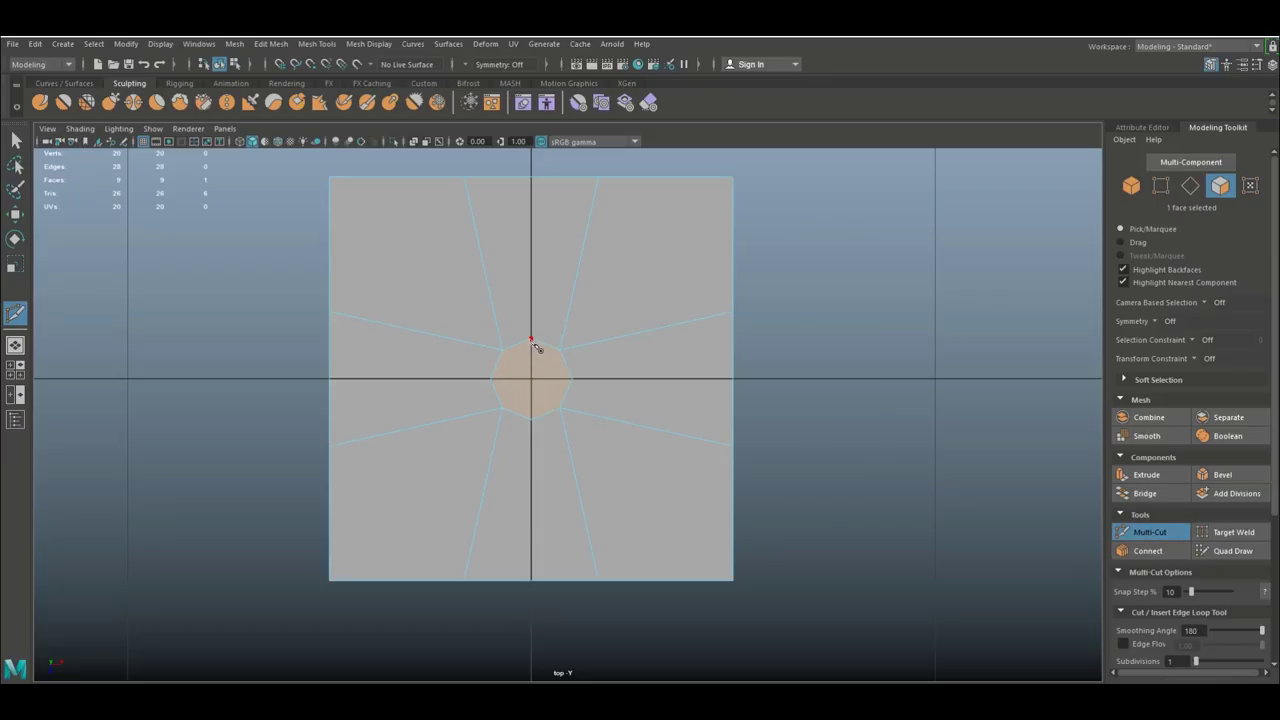
left_click(531, 177)
key("Return")
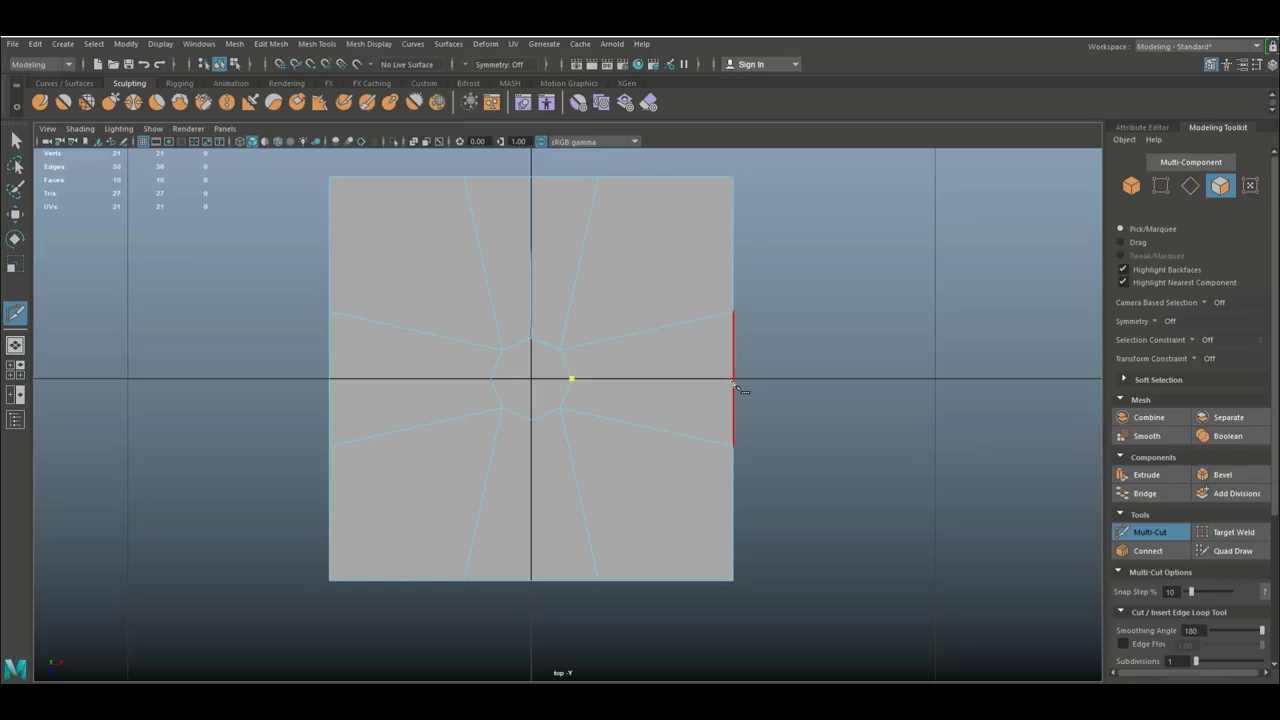
left_click(735, 380)
key("Return")
left_click(531, 421)
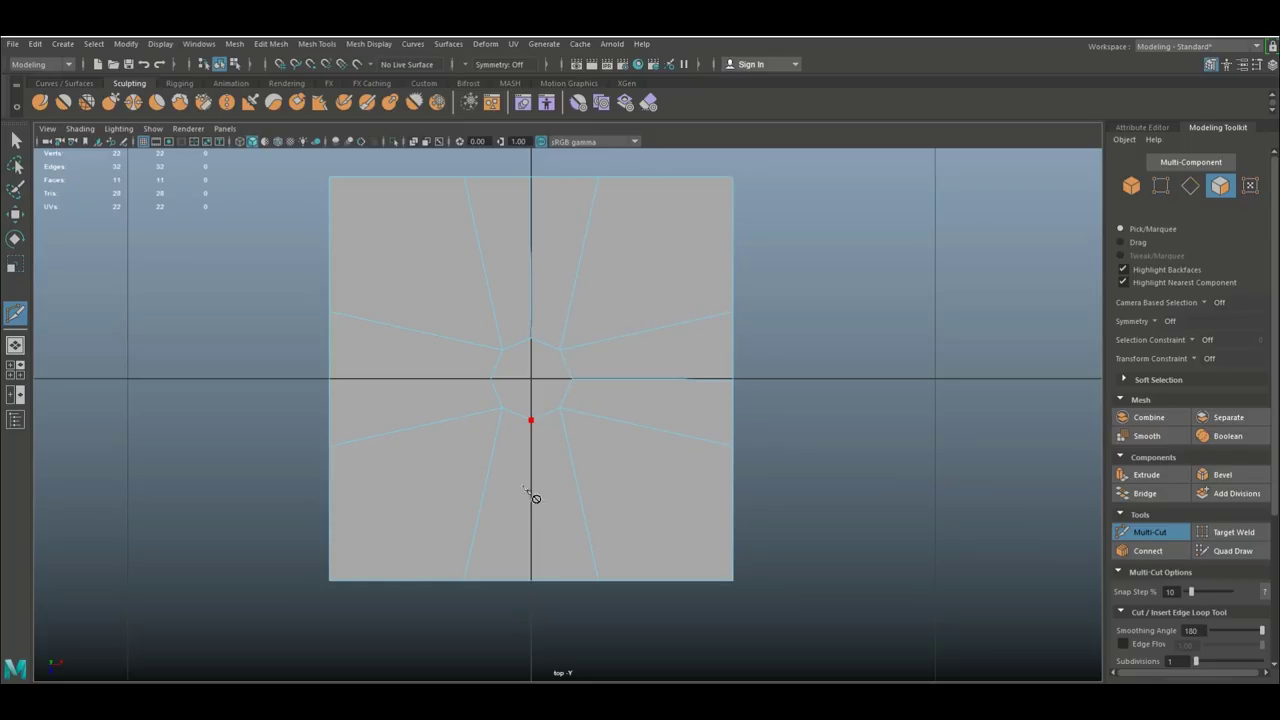
left_click(531, 581)
key("Return")
- Multi-Cut an edge from the octagon's vertex to the plane's left border
left_click(490, 379)
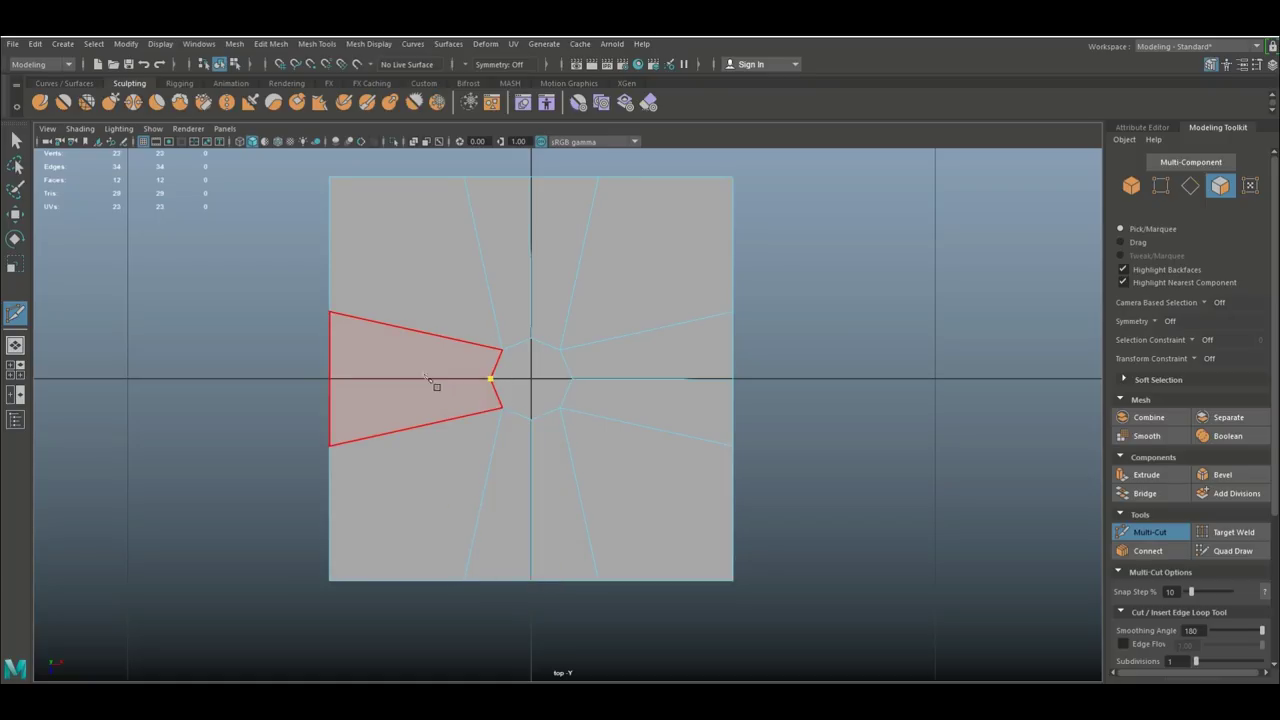
left_click(331, 379)
key("Return")
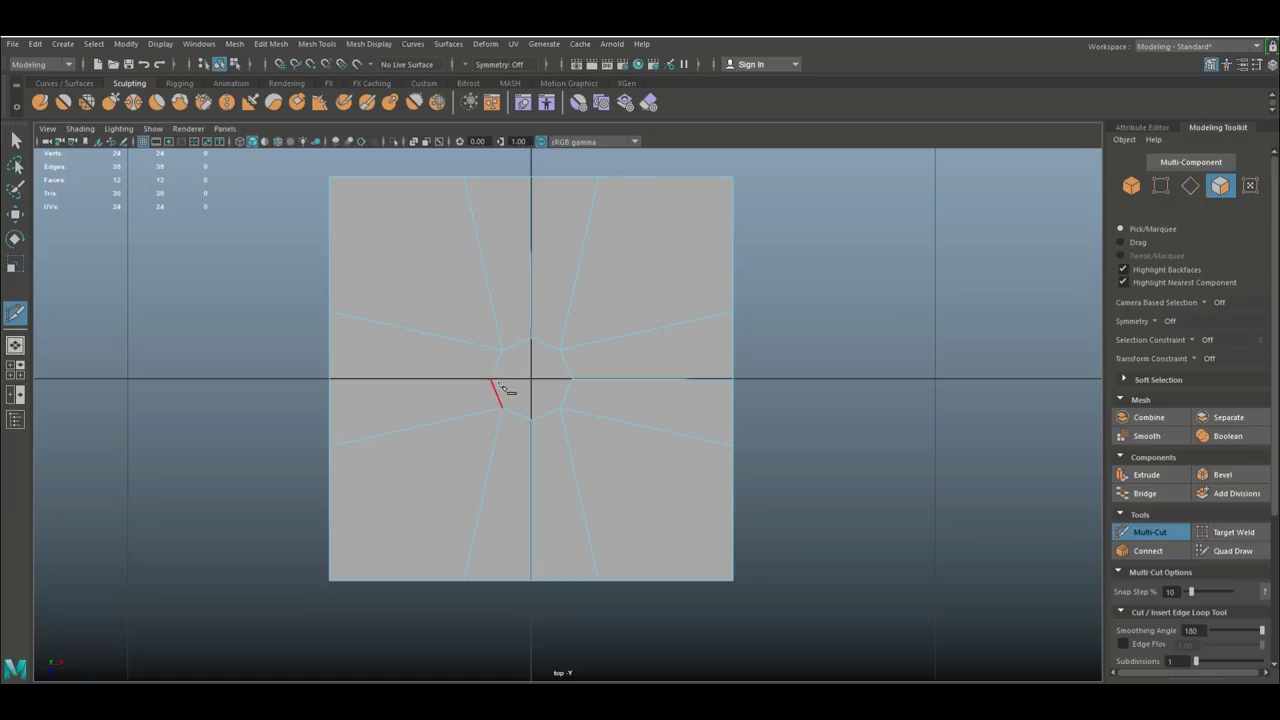
left_click(490, 379)
left_click(331, 380)
key("Return")
- Return to the perspective view and select the central octagon face
left_click(15, 370)
key("space")
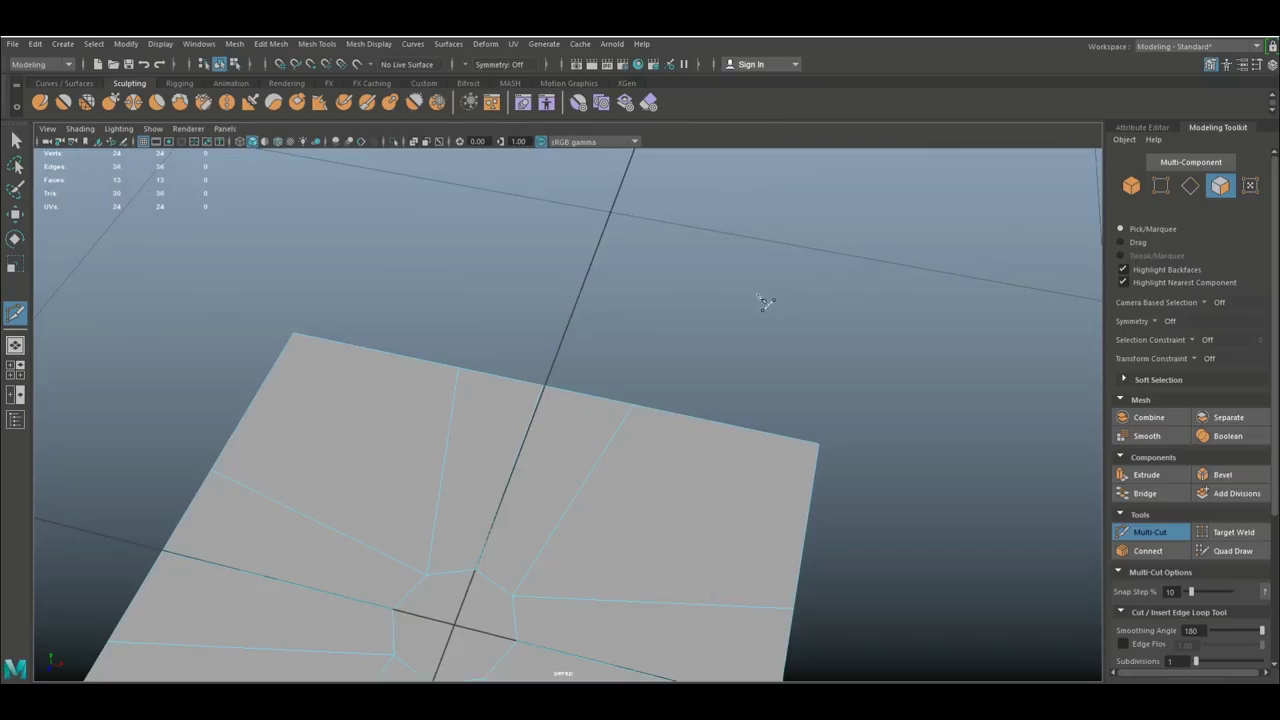
left_click_drag(688, 420, 741, 346, "alt")
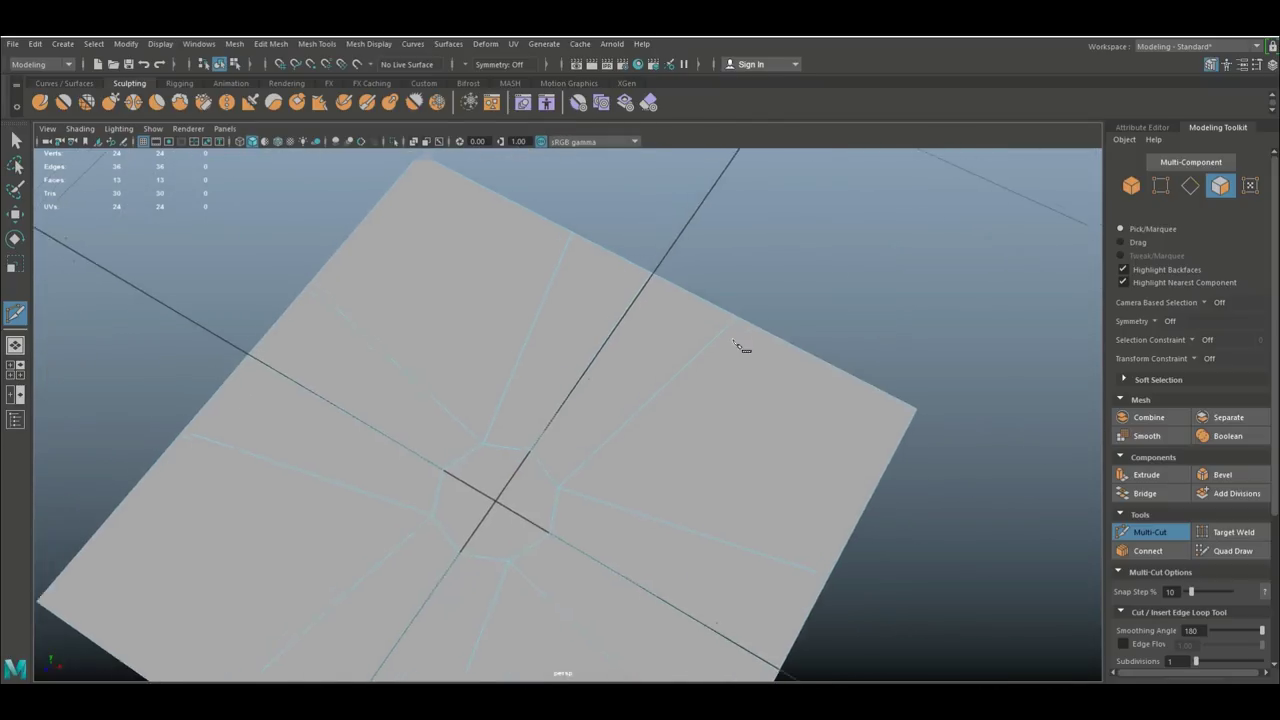
key("q")
left_click(488, 480)
left_click(486, 476)
scroll(669, 460, "down", 5)
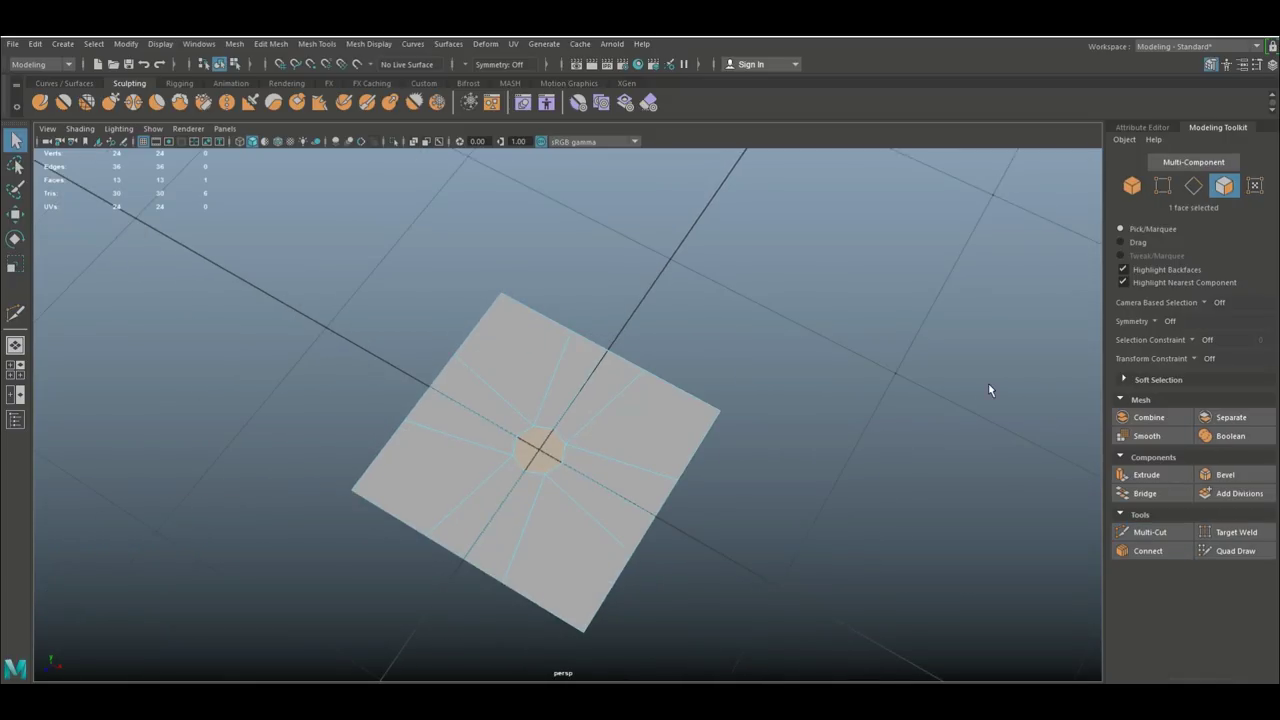
- Extrude the octagon face and raise it to Y 0.20 as a short column
key("ctrl+e")
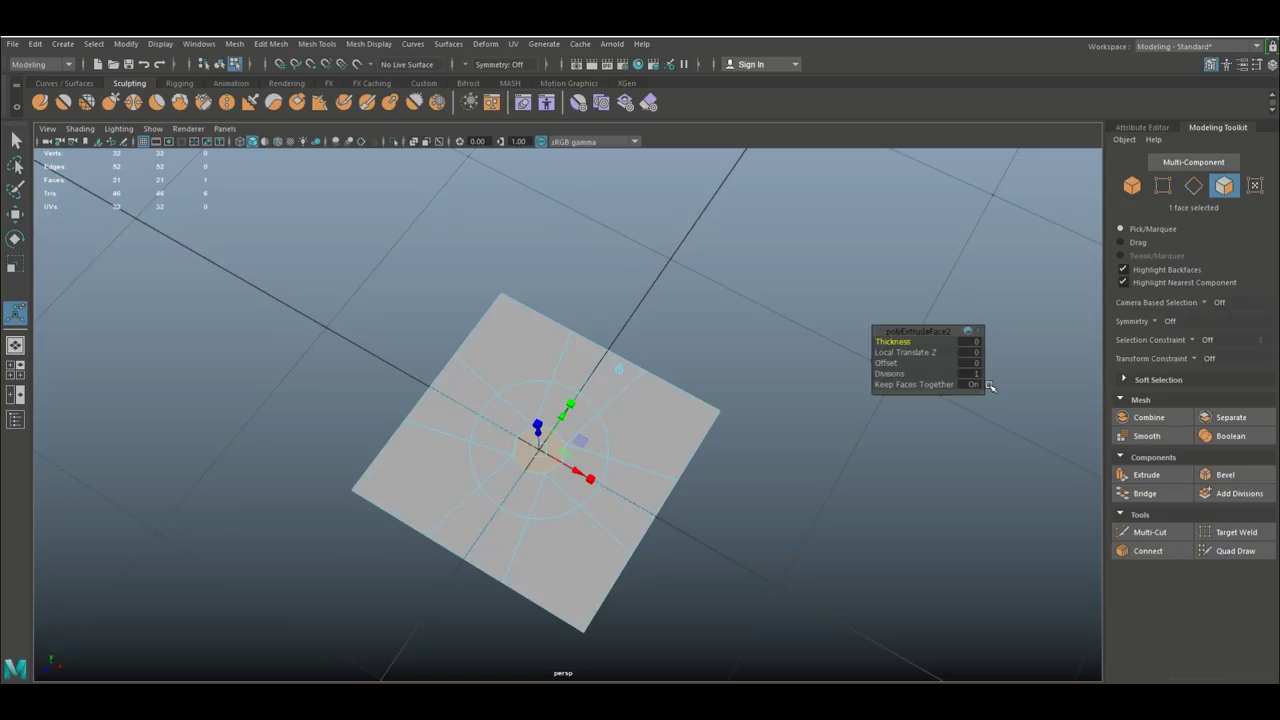
key("w")
left_click_drag(531, 514, 528, 402, "alt")
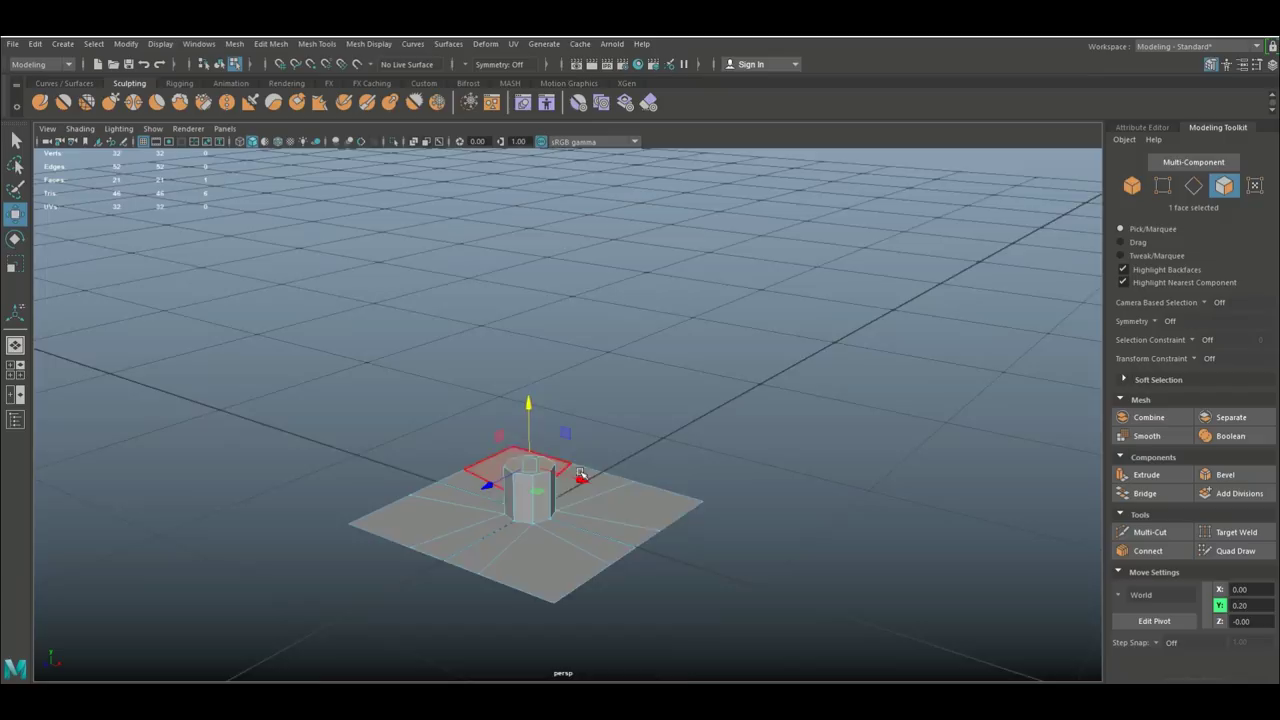
scroll(580, 466, "up", 2)
left_click_drag(600, 440, 649, 363, "alt")
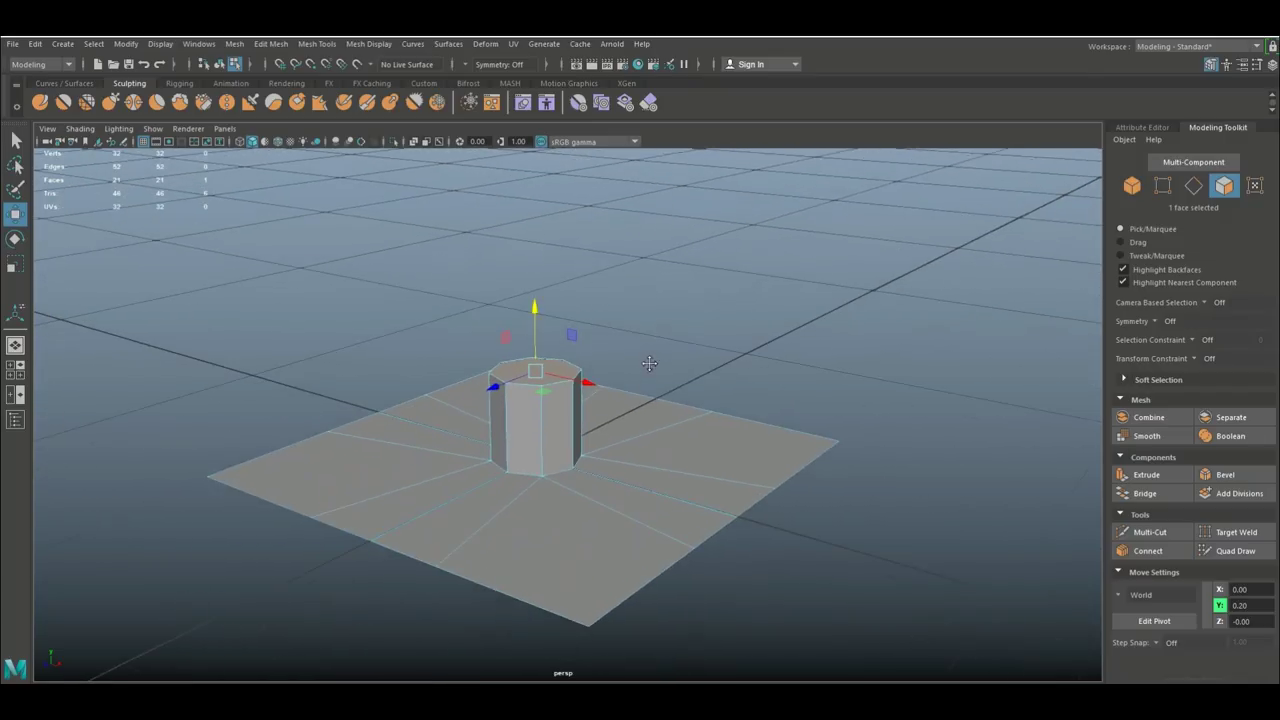
scroll(651, 391, "up", 2)
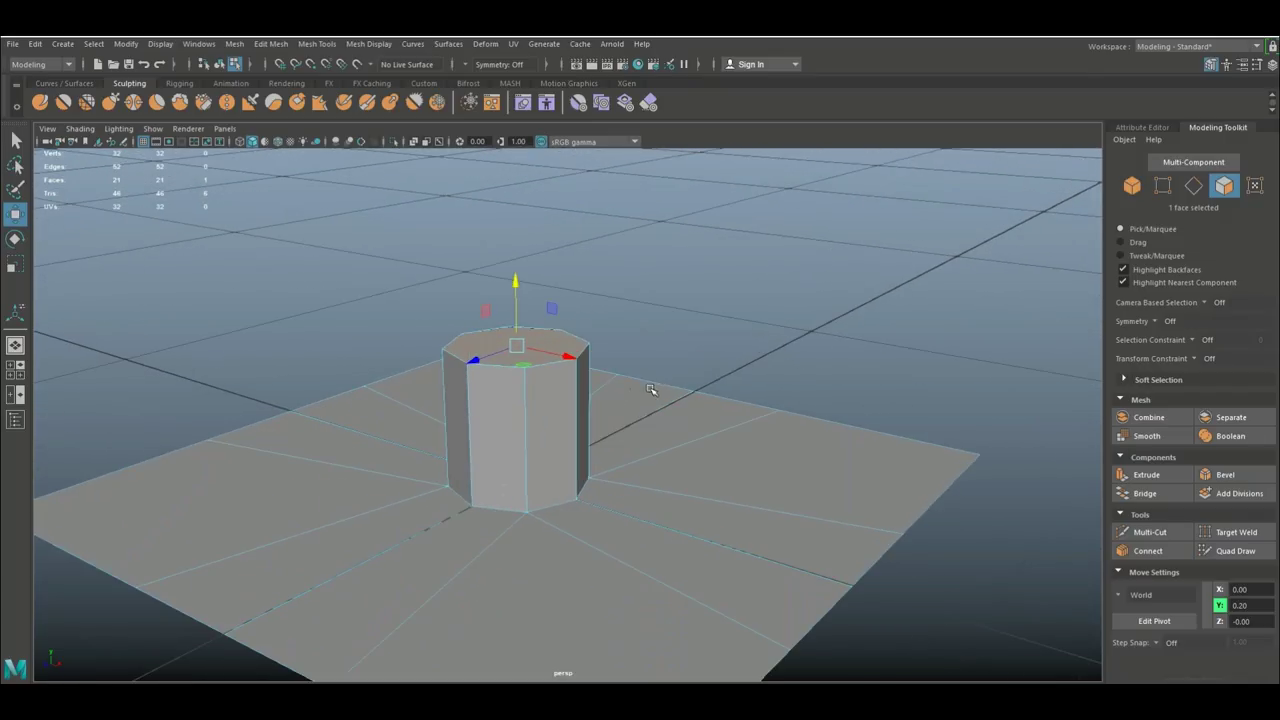
- Delete the column's top face to leave an open tube
right_click_drag(475, 345, 472, 372)
left_click(472, 358)
key("Delete")
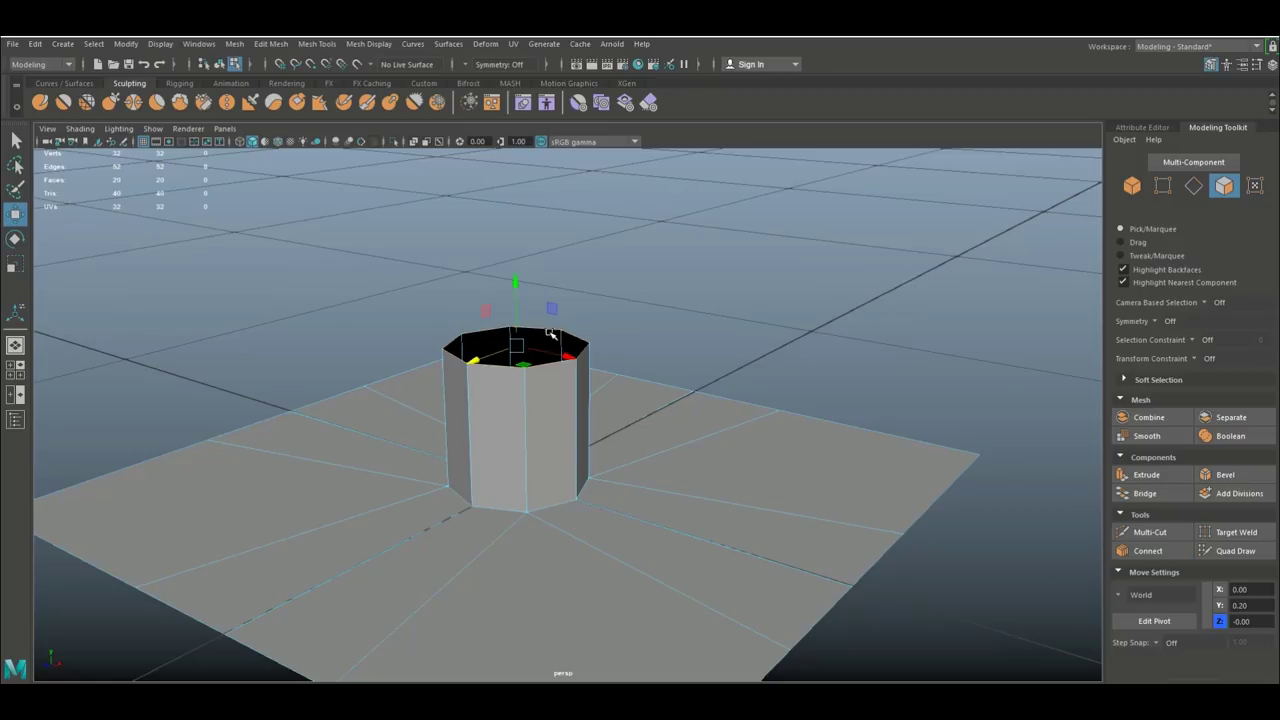
scroll(549, 334, "down", 4)
- Duplicate the whole plane-and-column mesh in Object Mode
right_click_drag(681, 341, 751, 324)
key("ctrl+d")
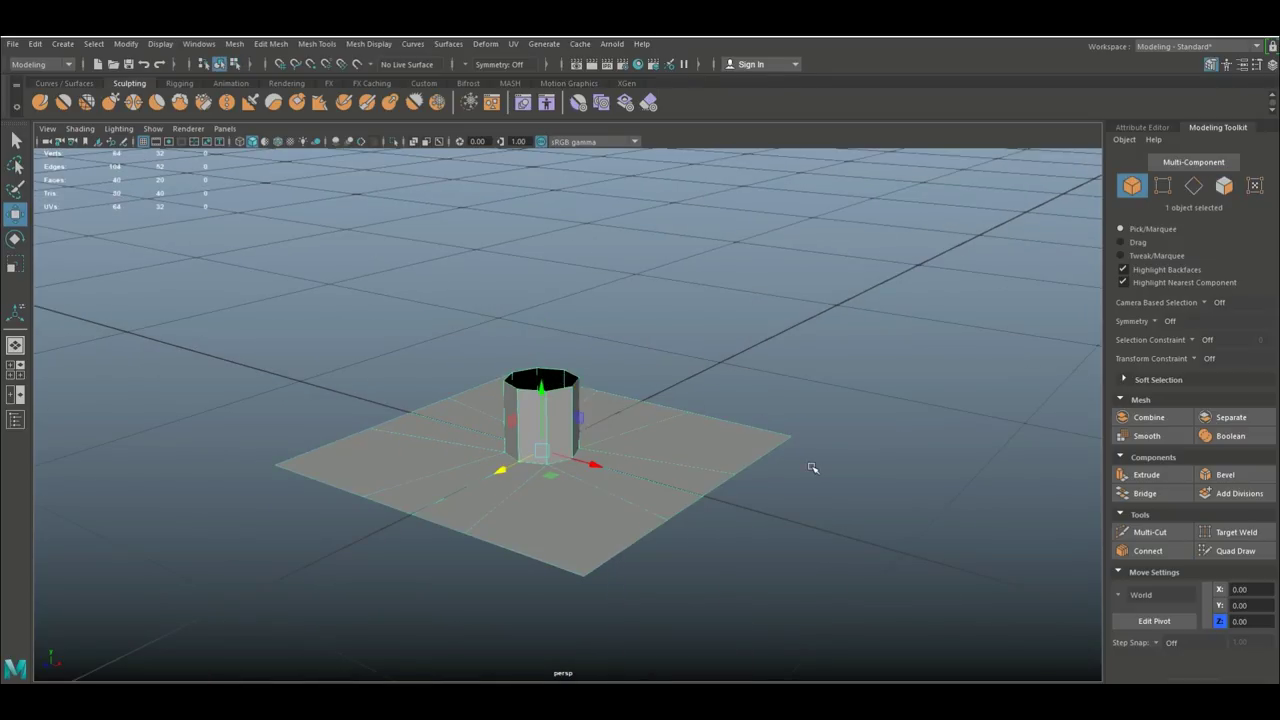
scroll(670, 517, "down", 3)
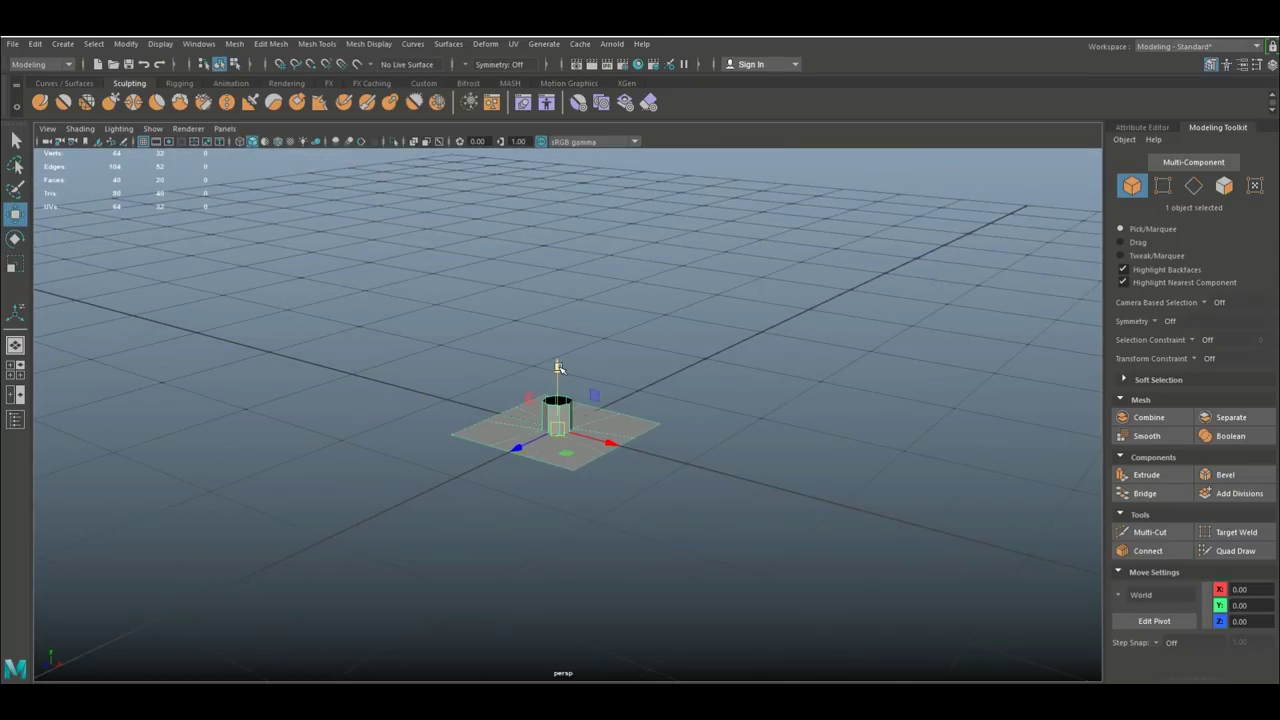
- Lift the duplicate high above the original and flip it 180° using 15° rotation snapping
left_click_drag(560, 371, 577, 144)
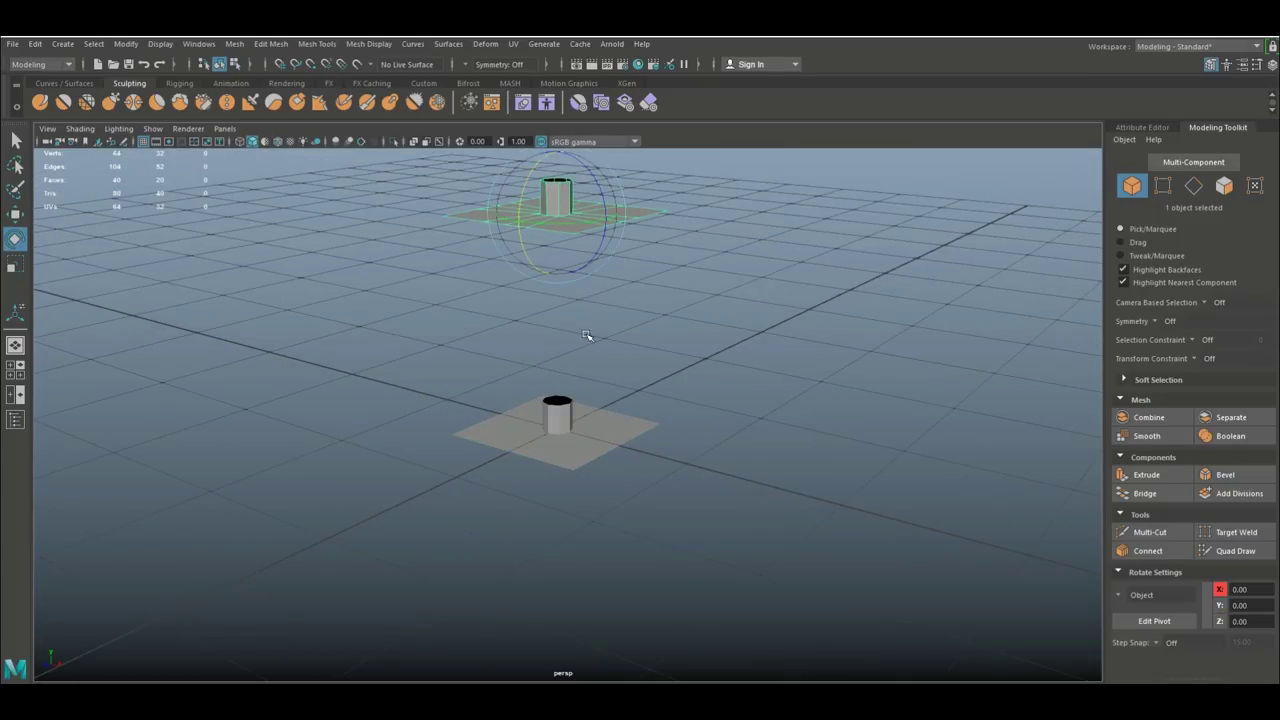
key("j")
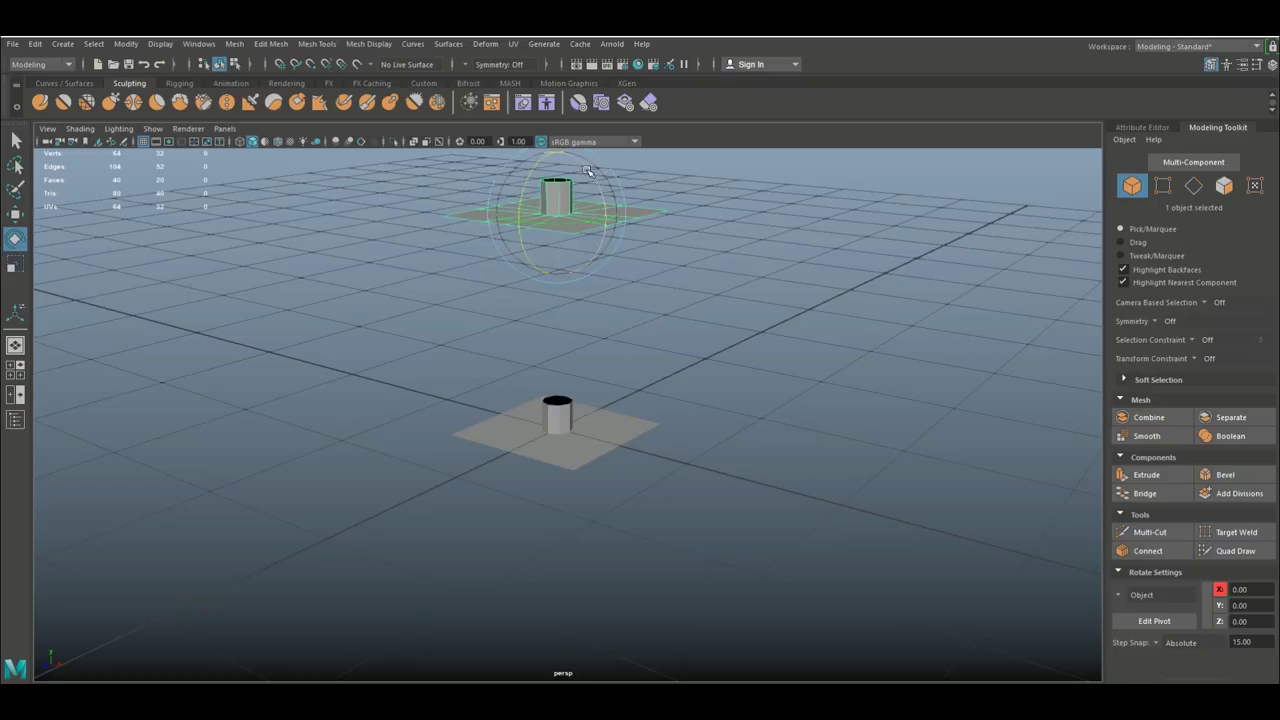
left_click_drag(588, 170, 600, 366)
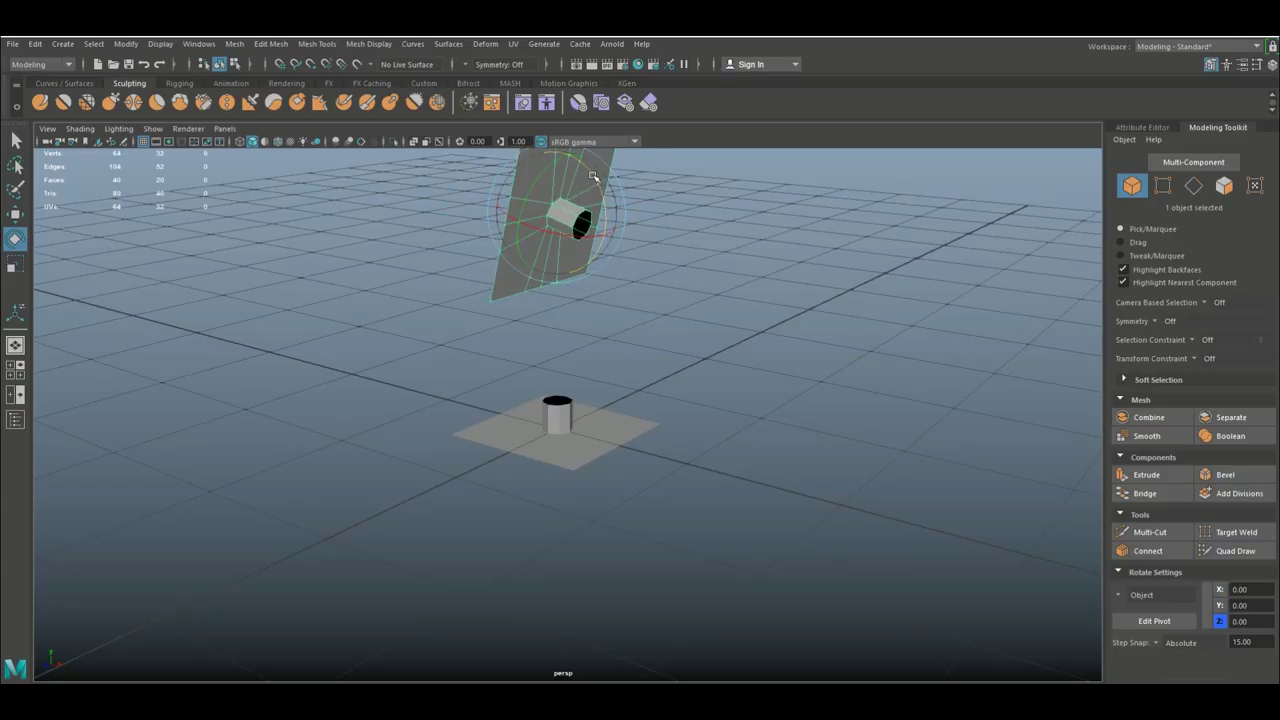
left_click_drag(593, 176, 622, 311)
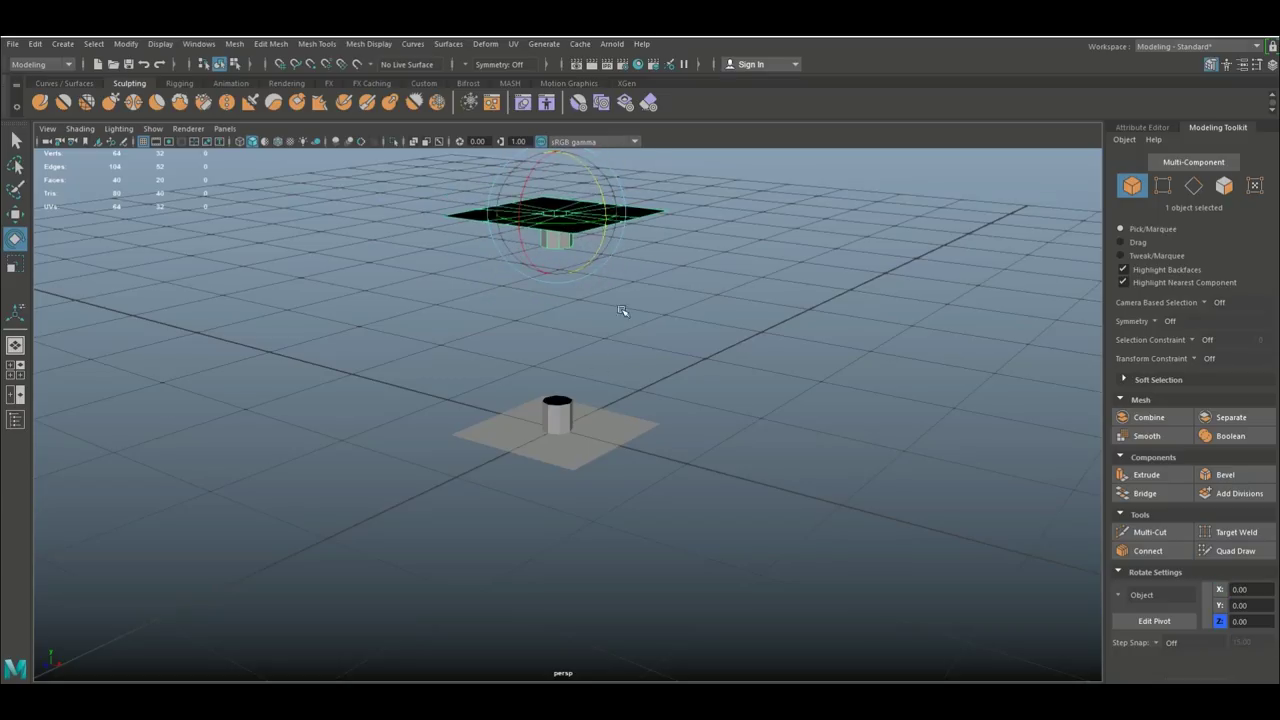
- Combine the flipped duplicate and the lower plane into one mesh with Mesh > Combine
left_click_drag(723, 440, 694, 431, "alt")
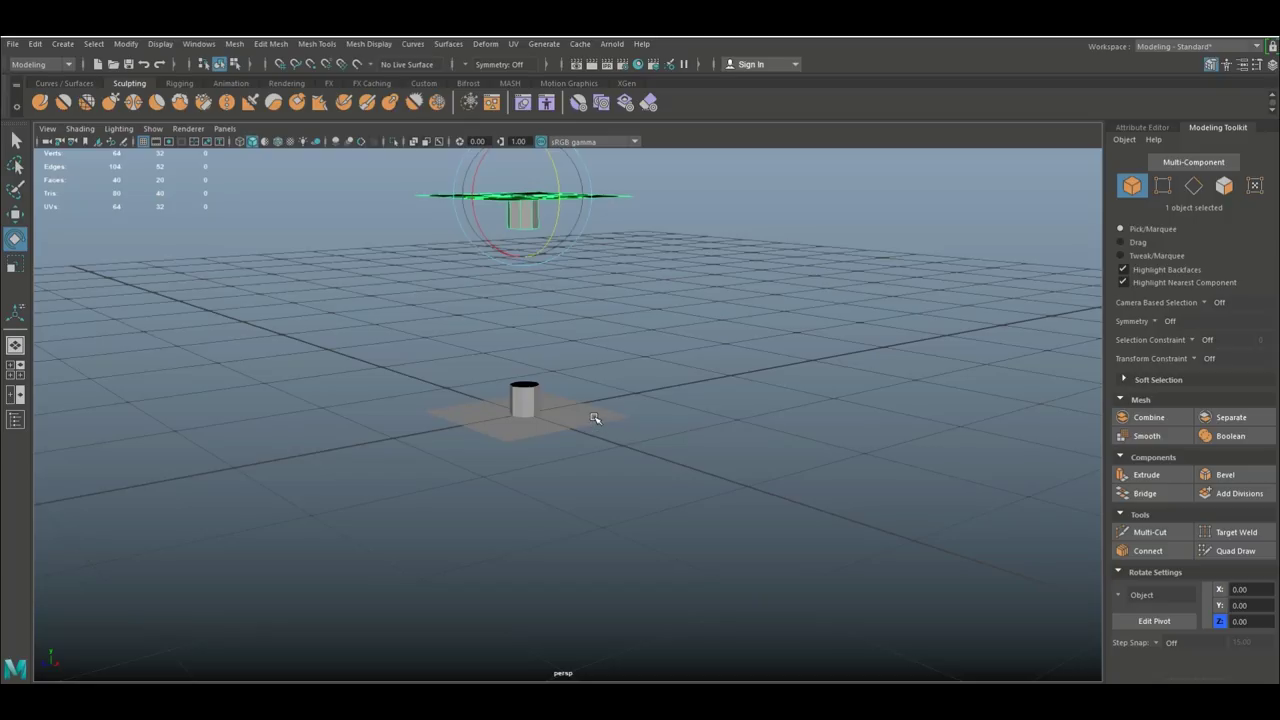
left_click(594, 418, "shift")
left_click(234, 44)
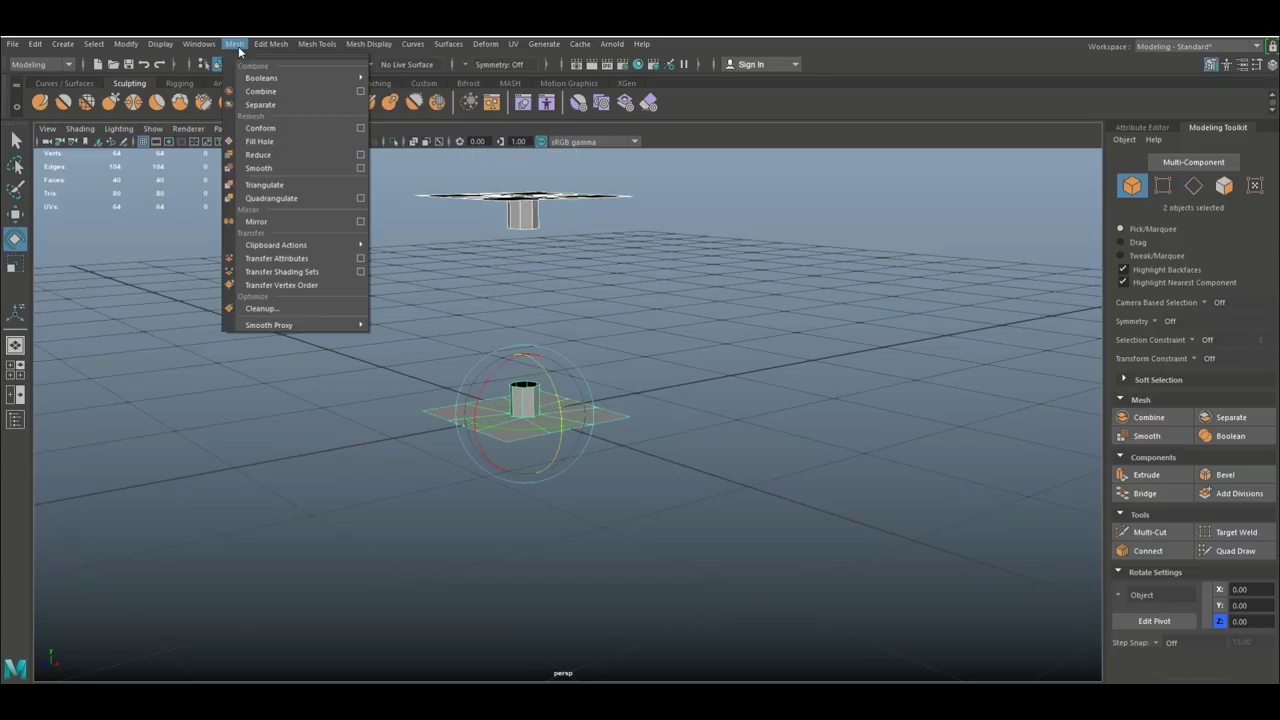
left_click(265, 92)
left_click_drag(603, 343, 571, 386, "alt")
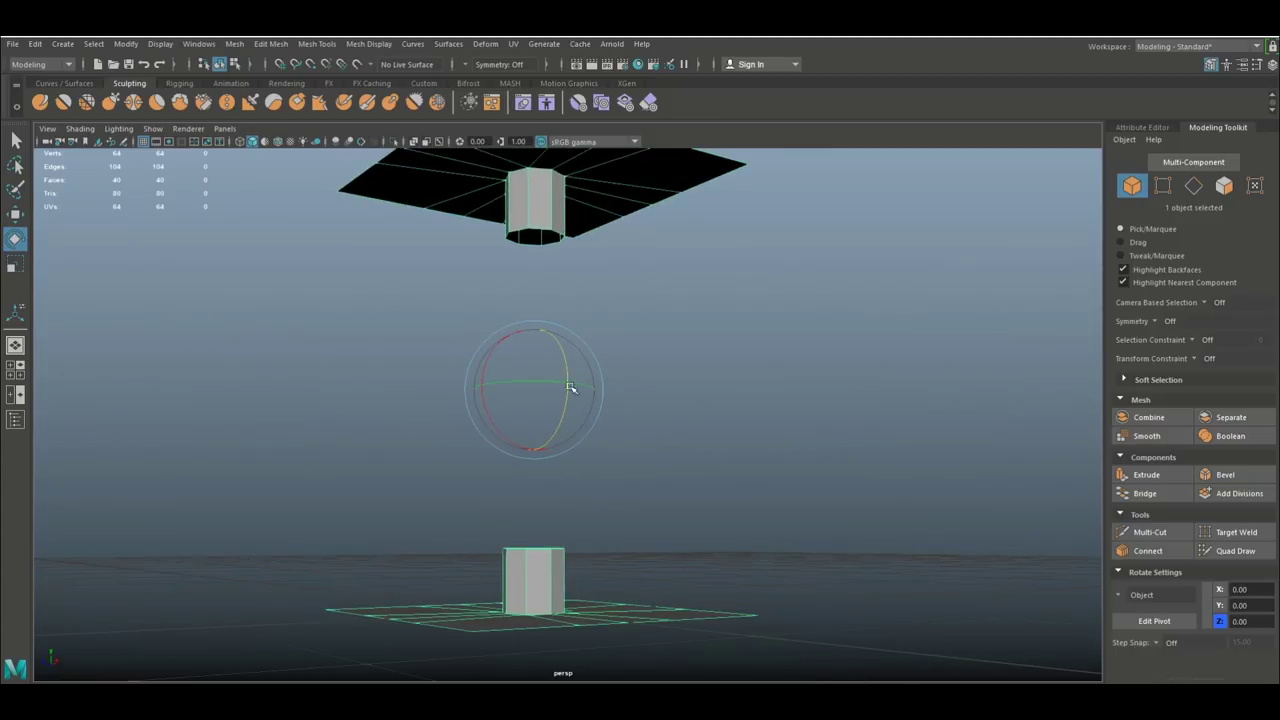
- Select both columns' open rim edge loops and bridge them with Edit Mesh > Bridge
right_click_drag(524, 218, 530, 190)
double_click(528, 234)
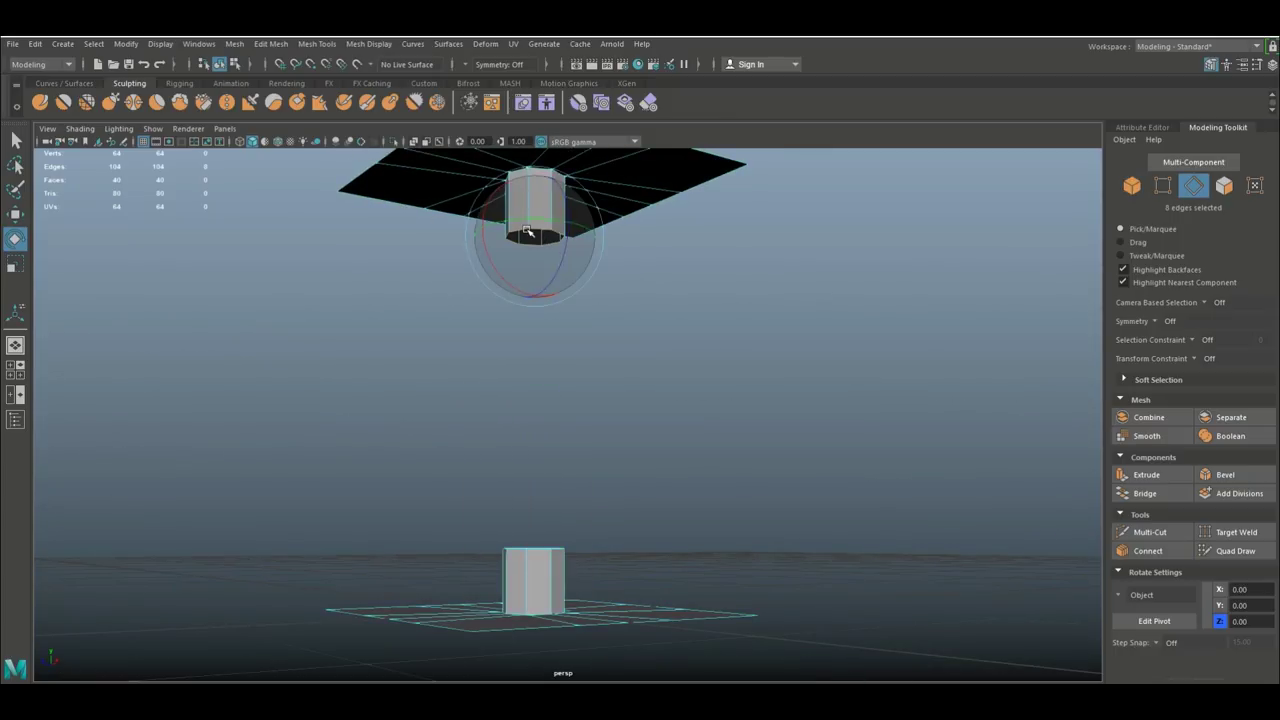
left_click_drag(686, 366, 623, 459, "alt")
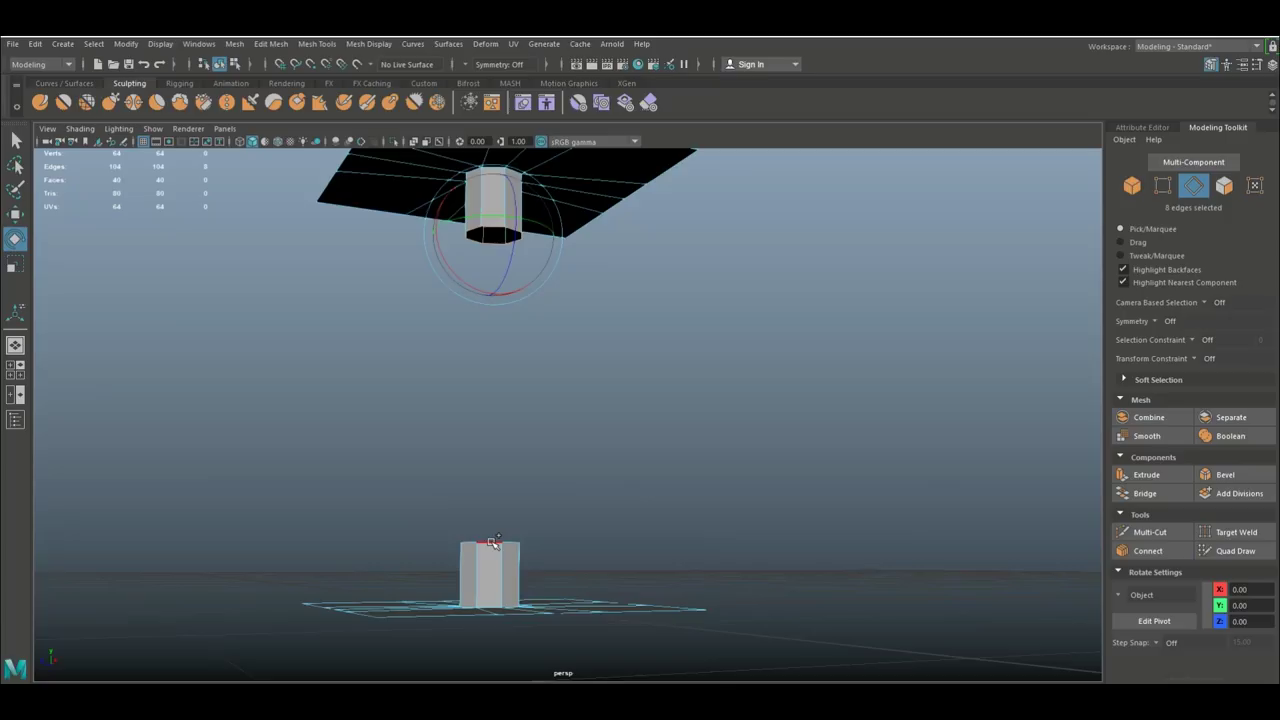
double_click(493, 541, "shift")
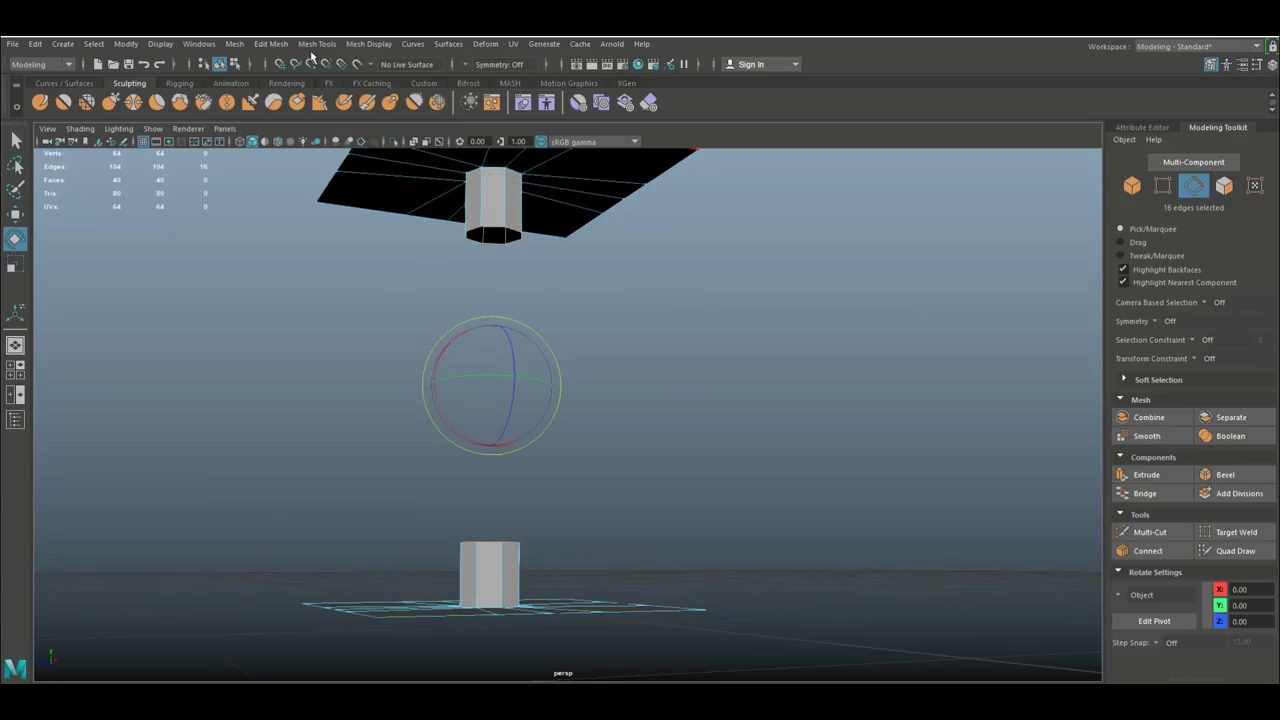
left_click(276, 45)
left_click(285, 104)
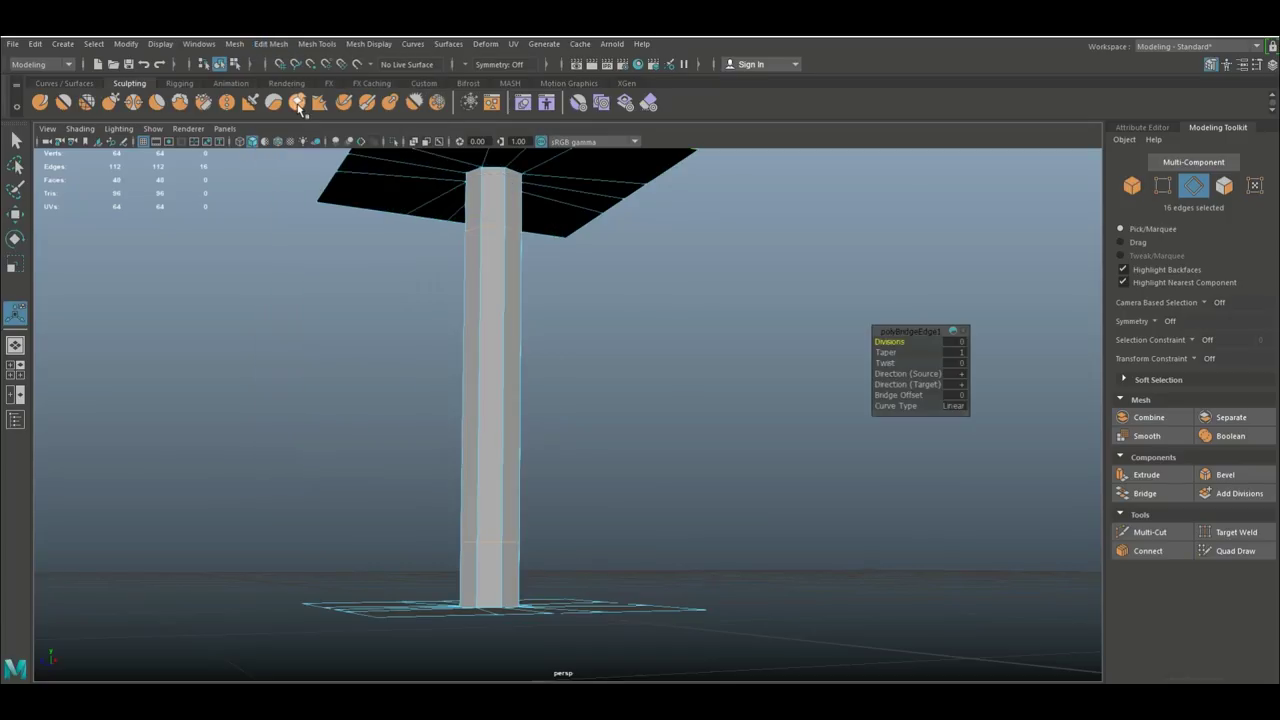
scroll(524, 232, "down", 3)
mouse_move(490, 300)
left_mouse_down("alt")
mouse_move(551, 346)
mouse_move(543, 303)
mouse_move(528, 305)
mouse_move(535, 331)
mouse_move(451, 280)
mouse_move(466, 320)
mouse_move(477, 309)
left_mouse_up("alt")
scroll(689, 405, "up", 3)
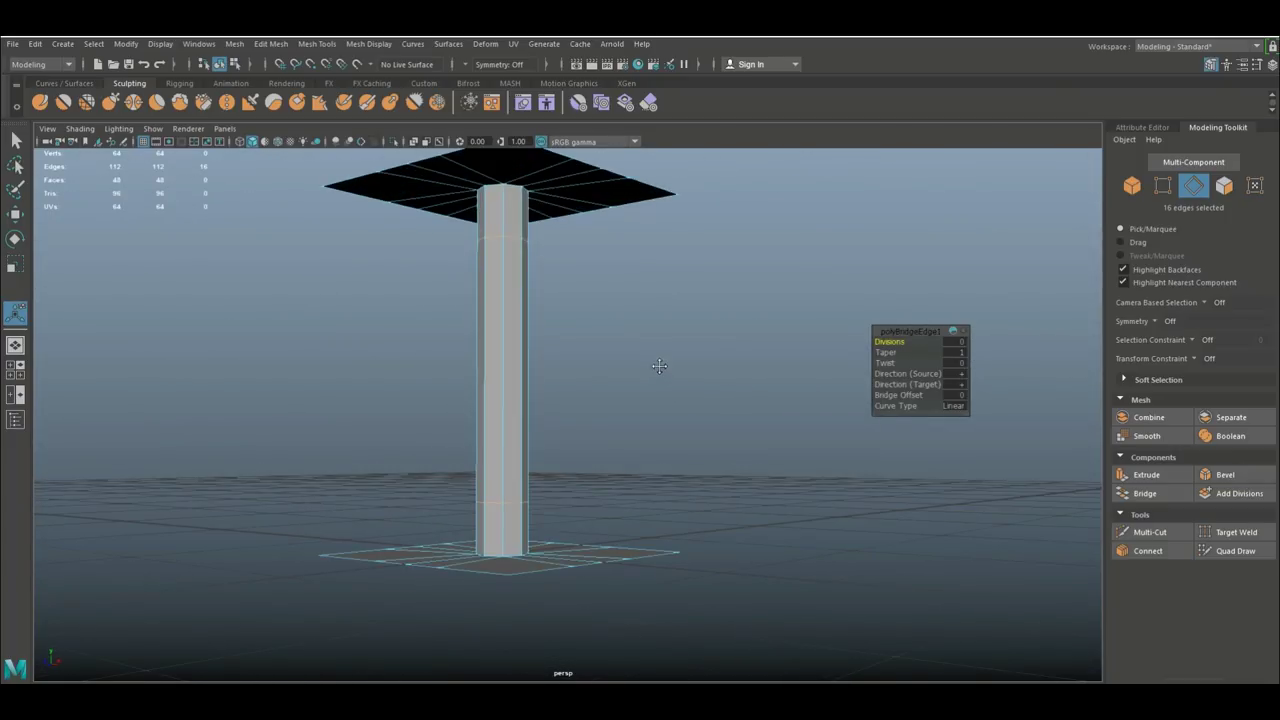
middle_click_drag(660, 363, 638, 405, "alt")
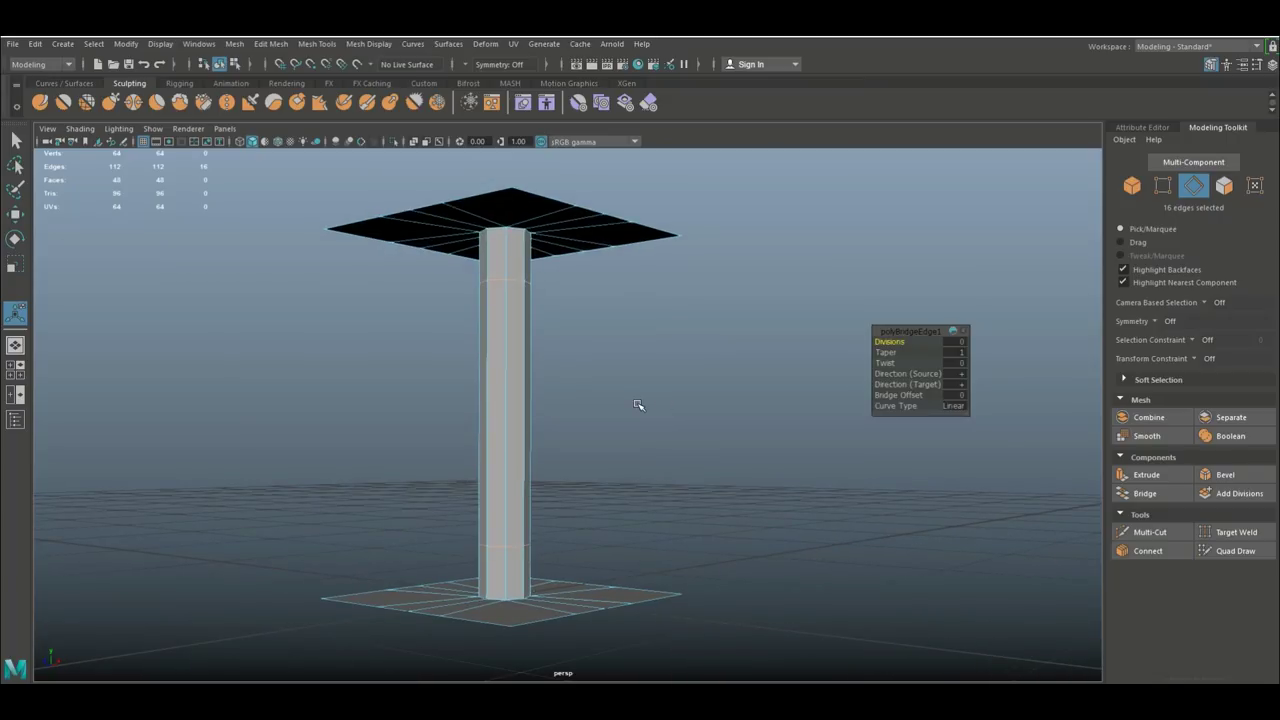